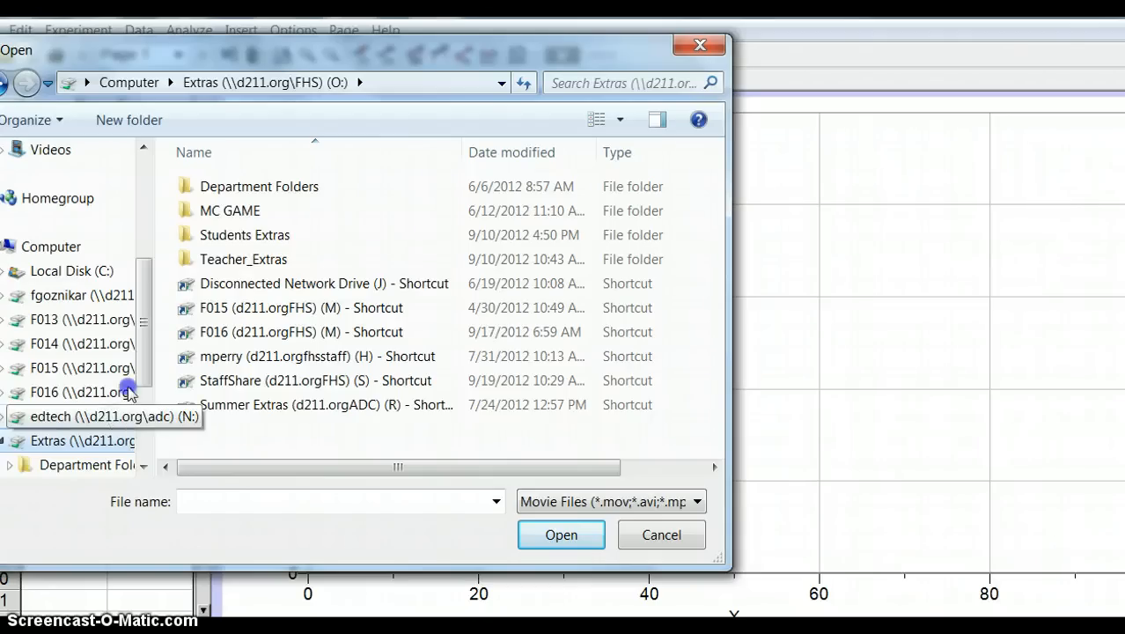
Step: Insert the movie Trial 1_x264.mp4 from the teacher's Projectiles folder under Students Extras, Science, Physics, Physics(432)
left_click_drag(127, 390, 88, 506)
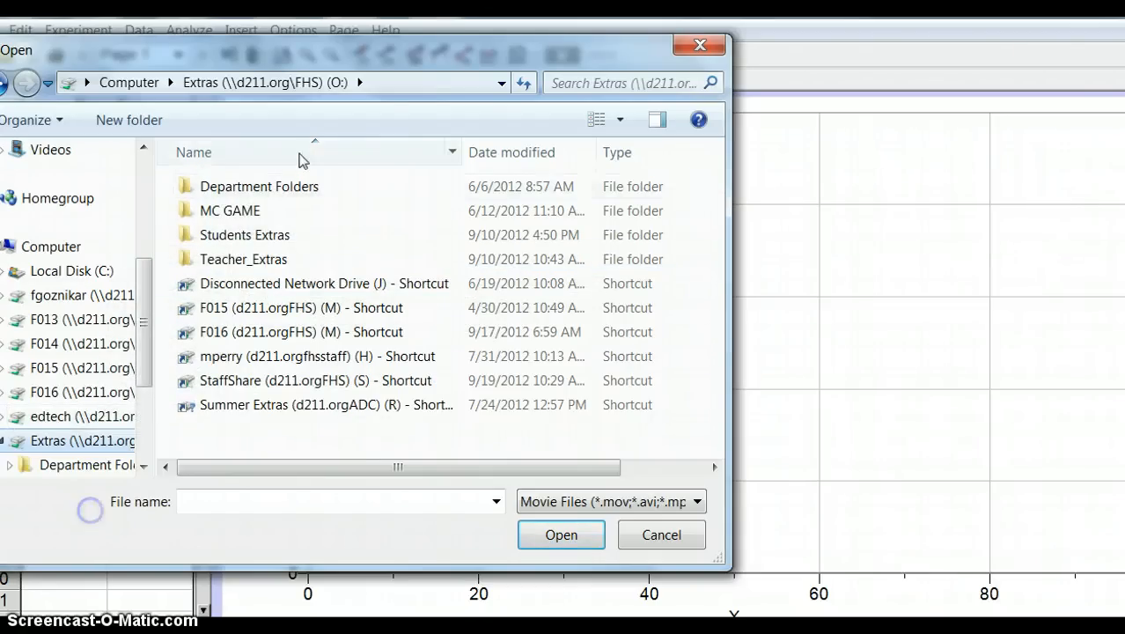
double_click(301, 234)
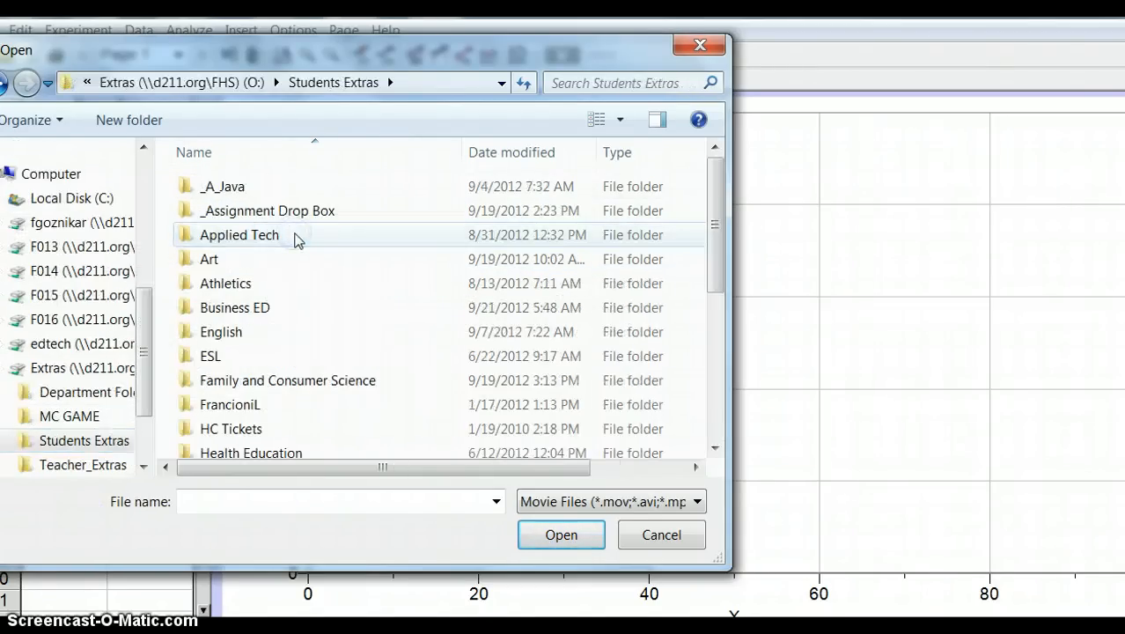
key("s")
left_click(236, 350)
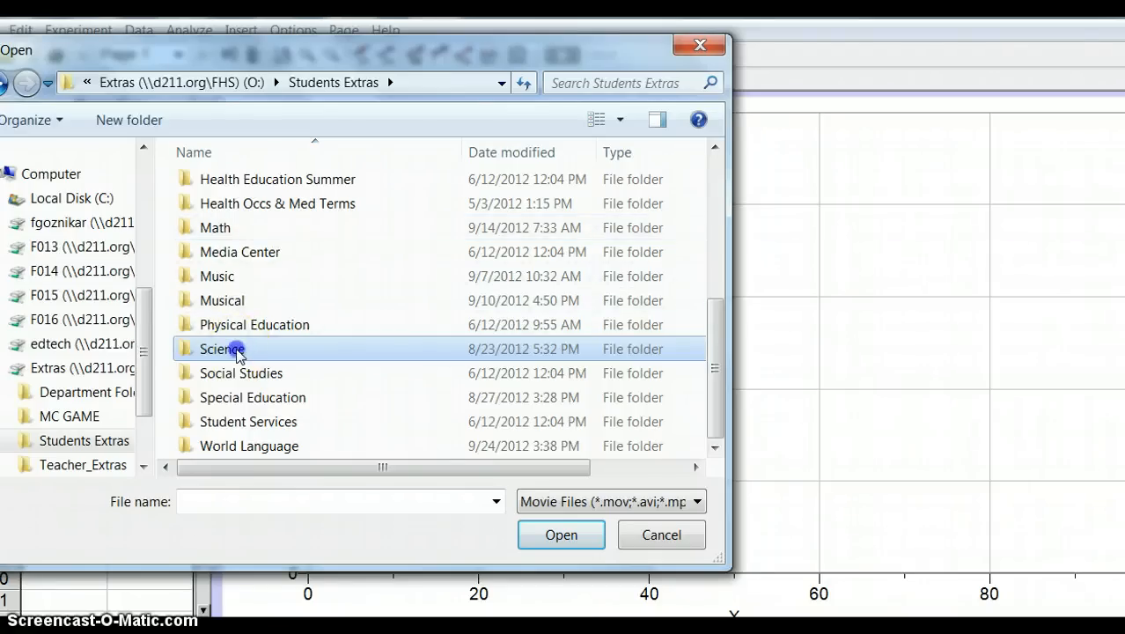
double_click(236, 350)
double_click(244, 261)
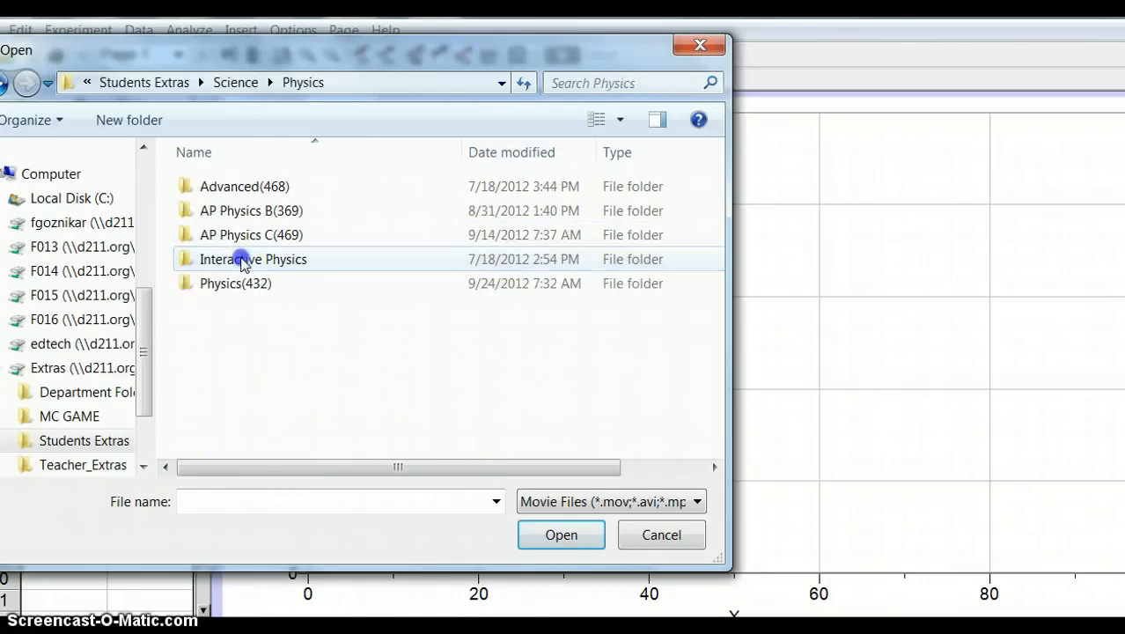
double_click(248, 283)
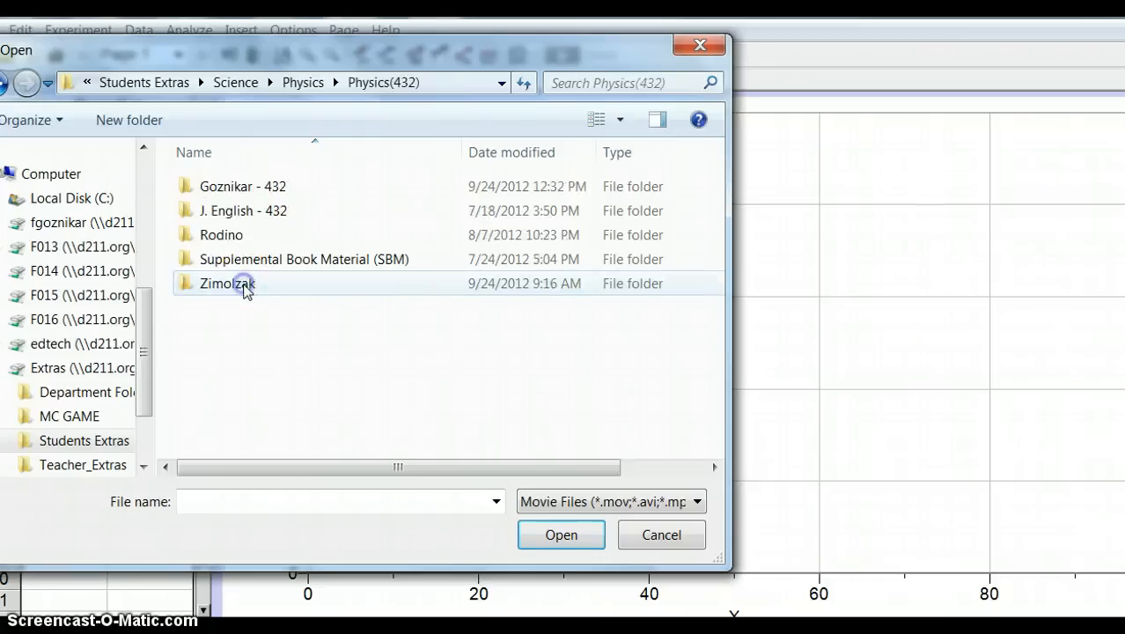
double_click(251, 186)
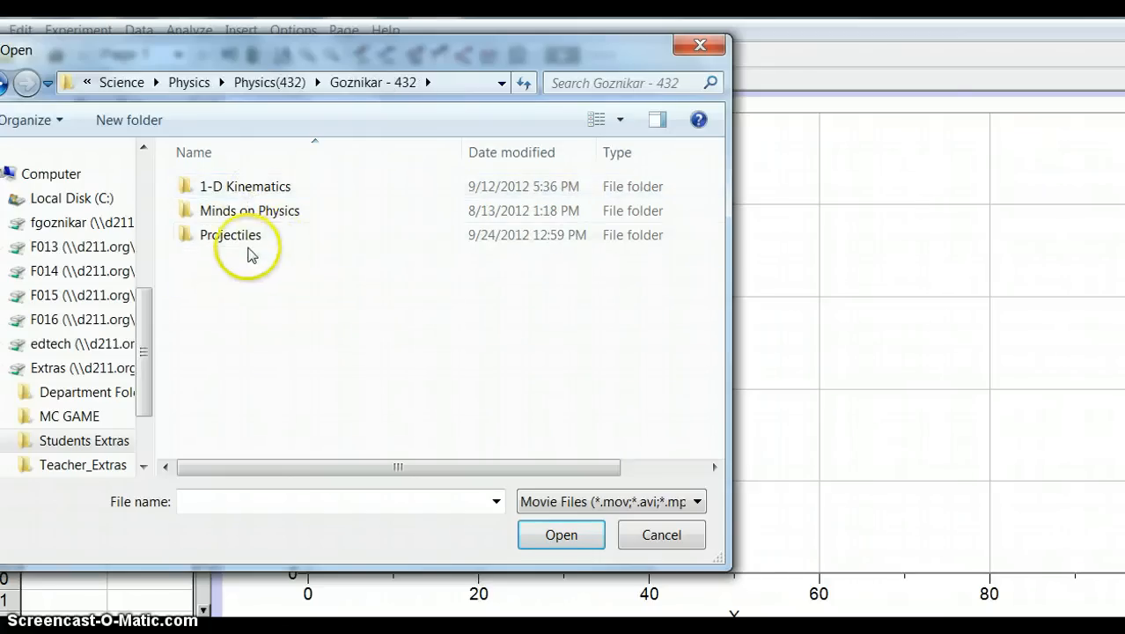
double_click(242, 240)
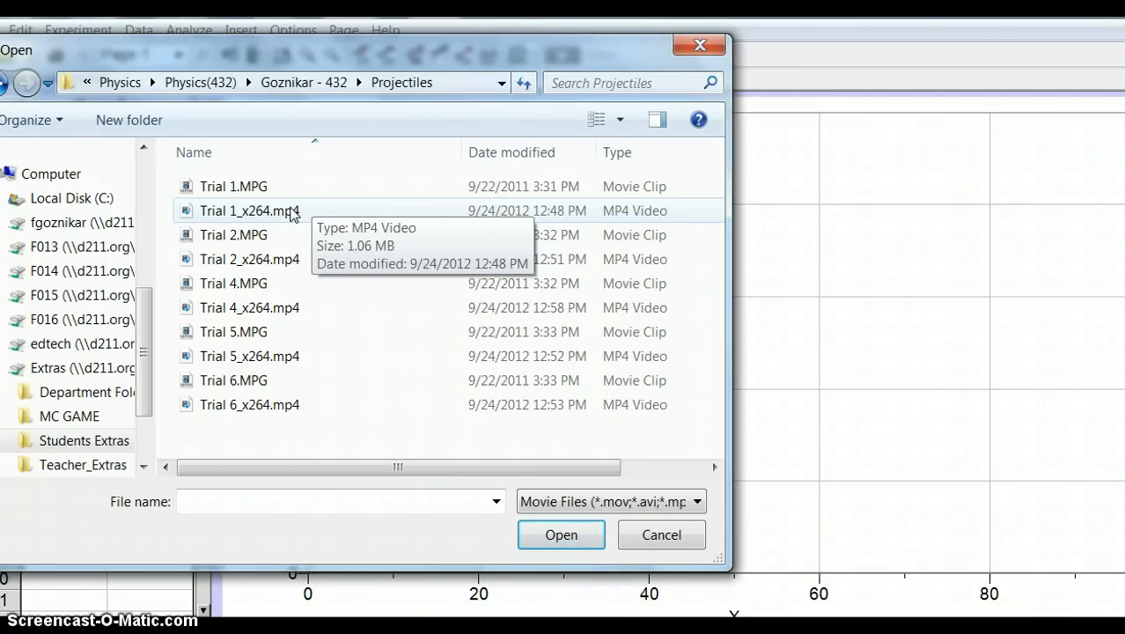
double_click(293, 213)
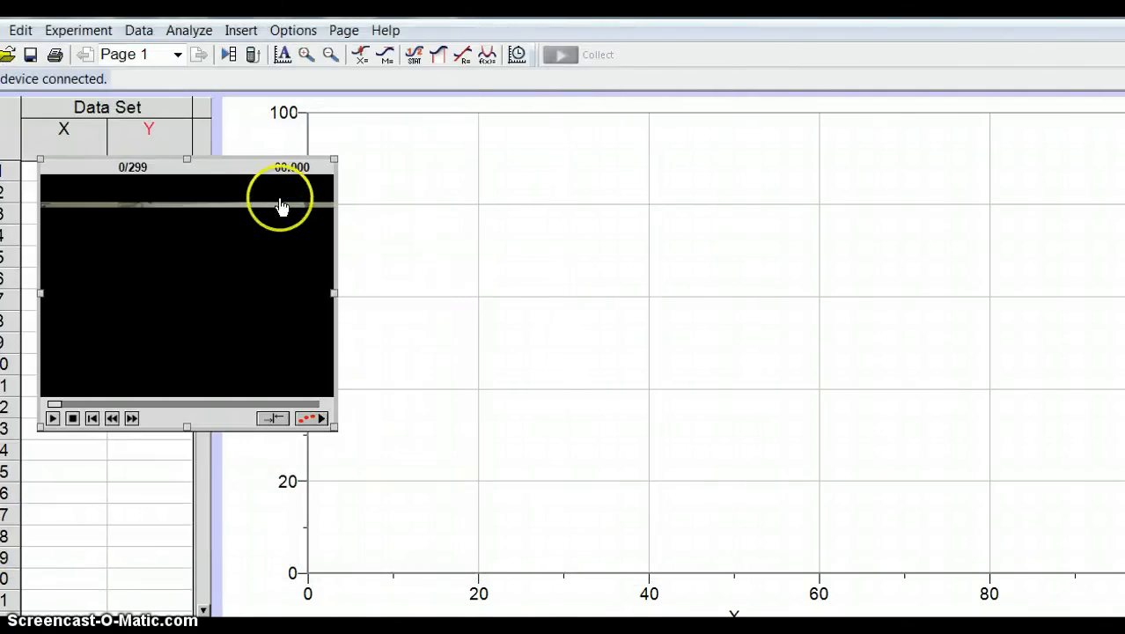
Step: Place the movie enlarged over the graph and cue it to frame 123, with the ball at the box's edge
left_click_drag(266, 167, 452, 119)
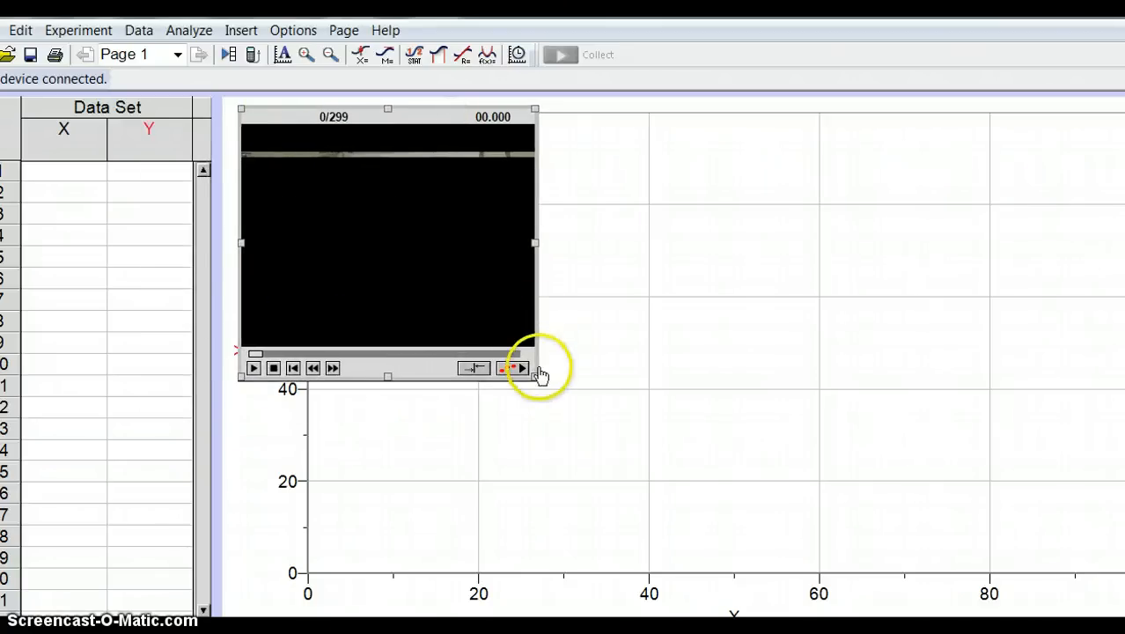
left_click_drag(600, 406, 836, 581)
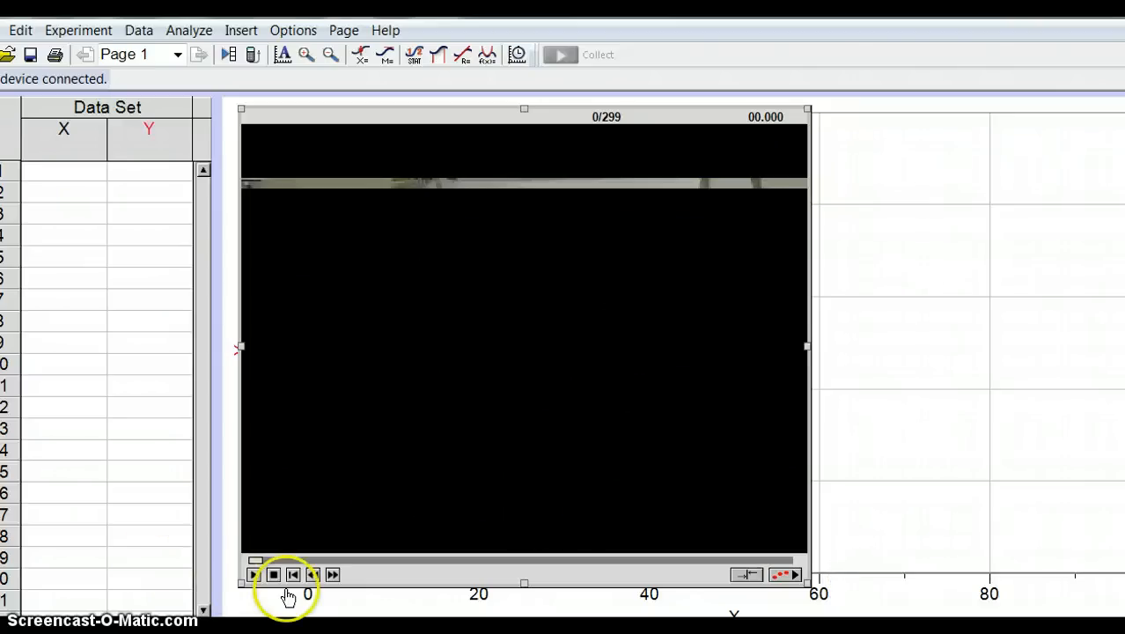
left_click(252, 574)
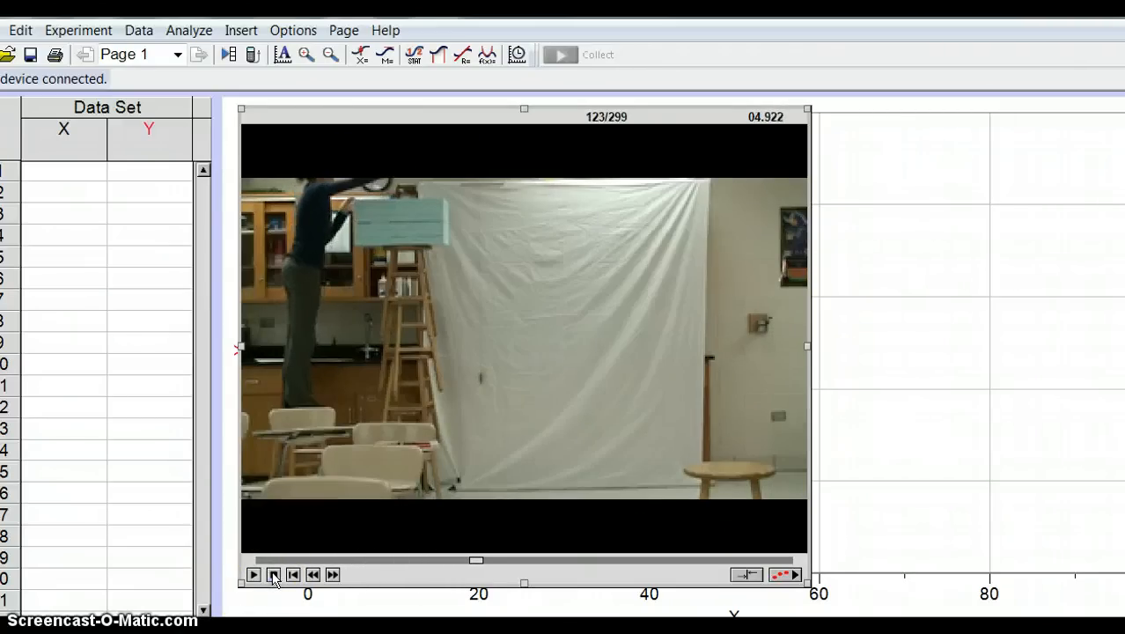
left_click(273, 574)
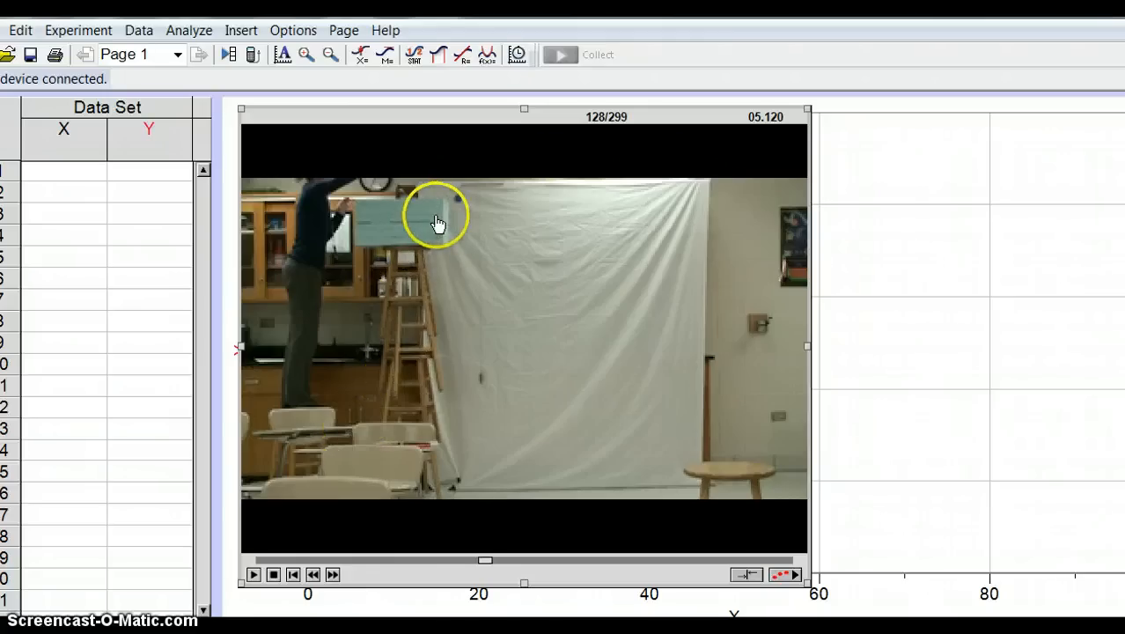
left_click(314, 575)
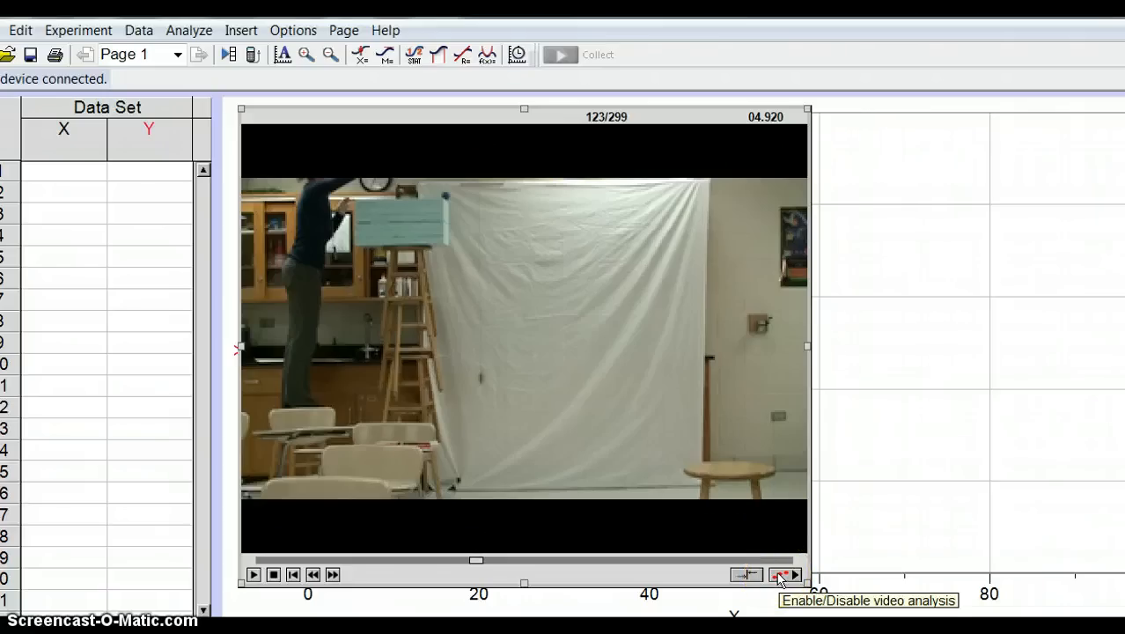
Step: Enable video analysis and set the movie scale to 0.7 m along the length of the blue box
left_click(779, 575)
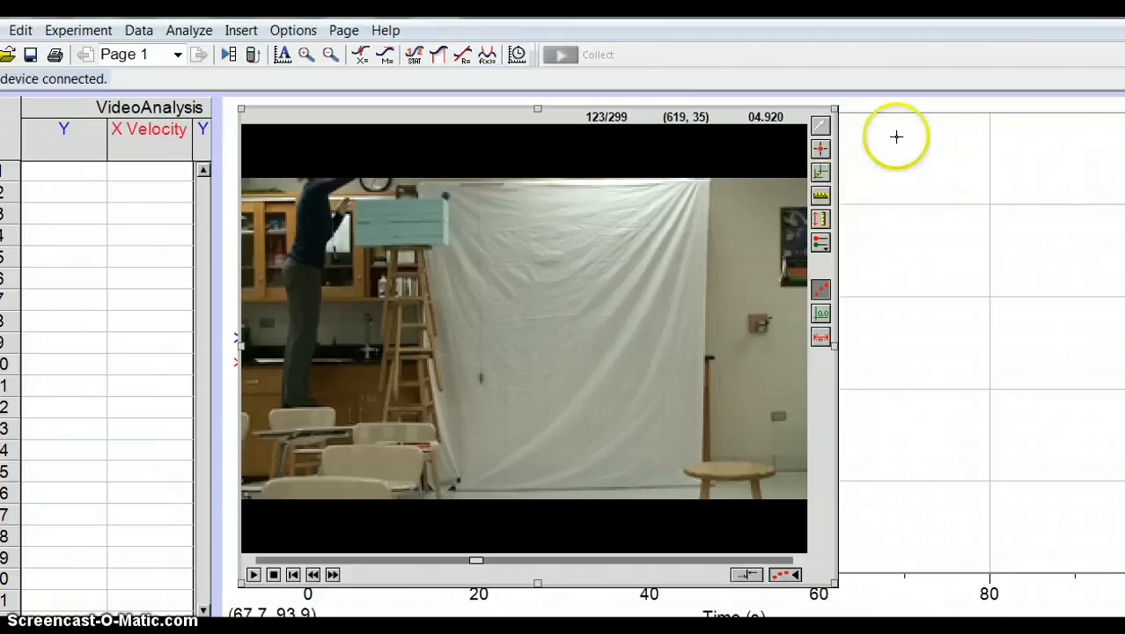
left_click(823, 198)
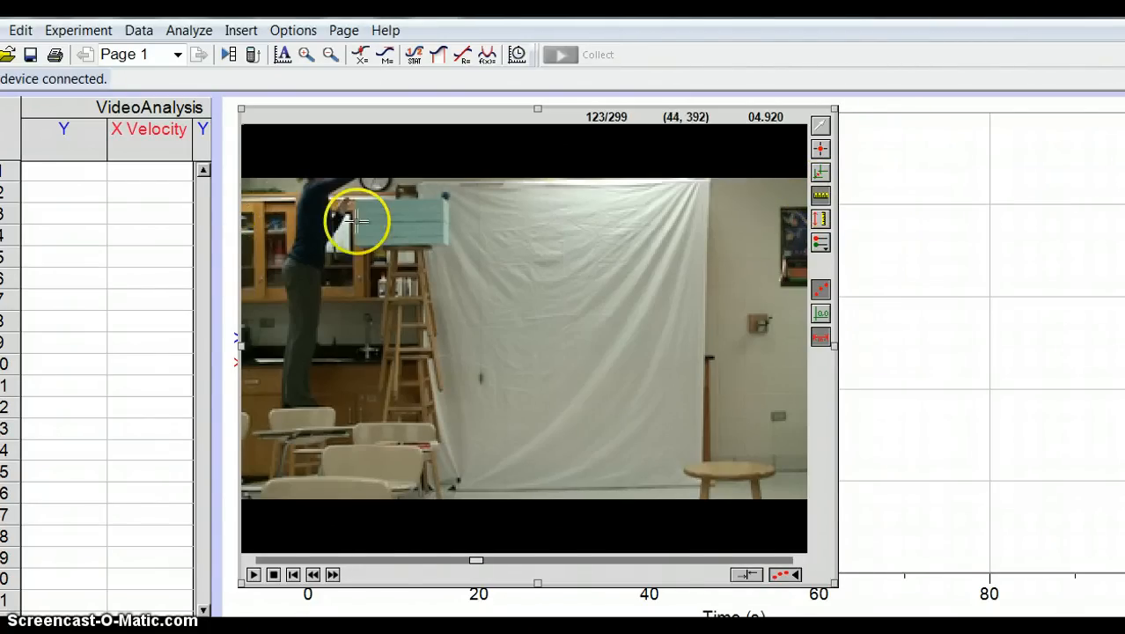
left_click_drag(355, 220, 442, 218)
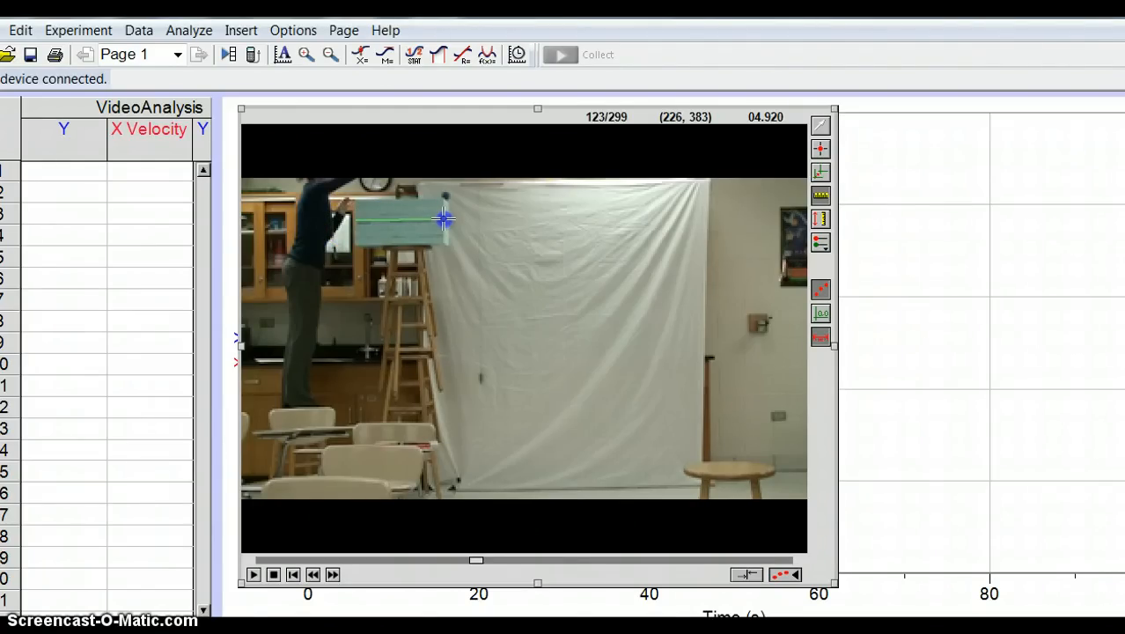
left_click_drag(445, 220, 444, 220)
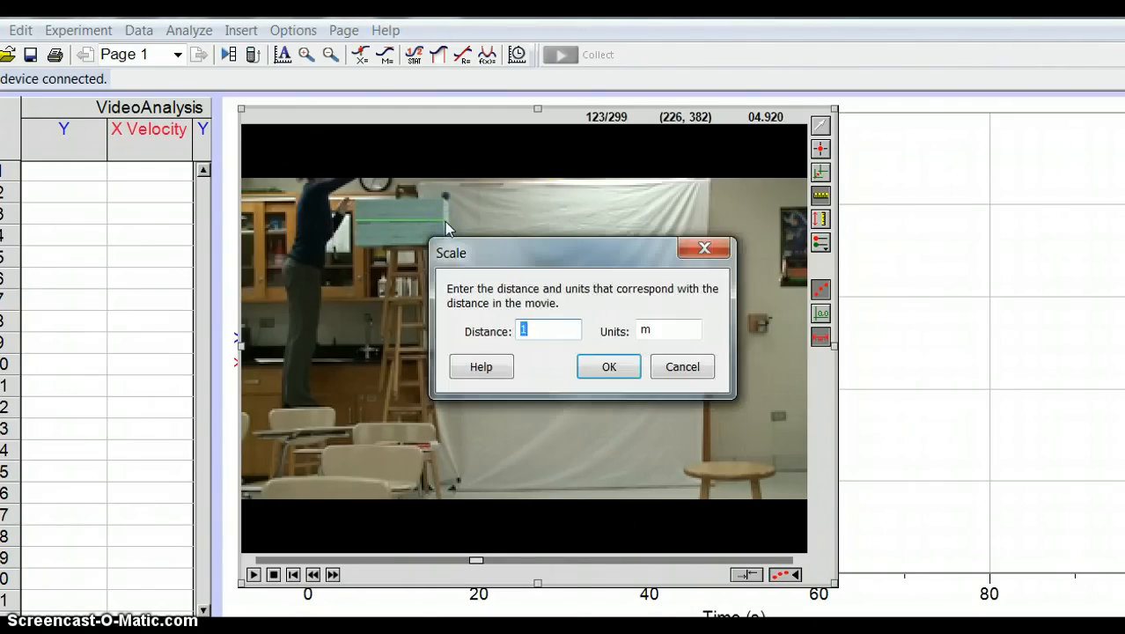
double_click(526, 330)
key("BackSpace")
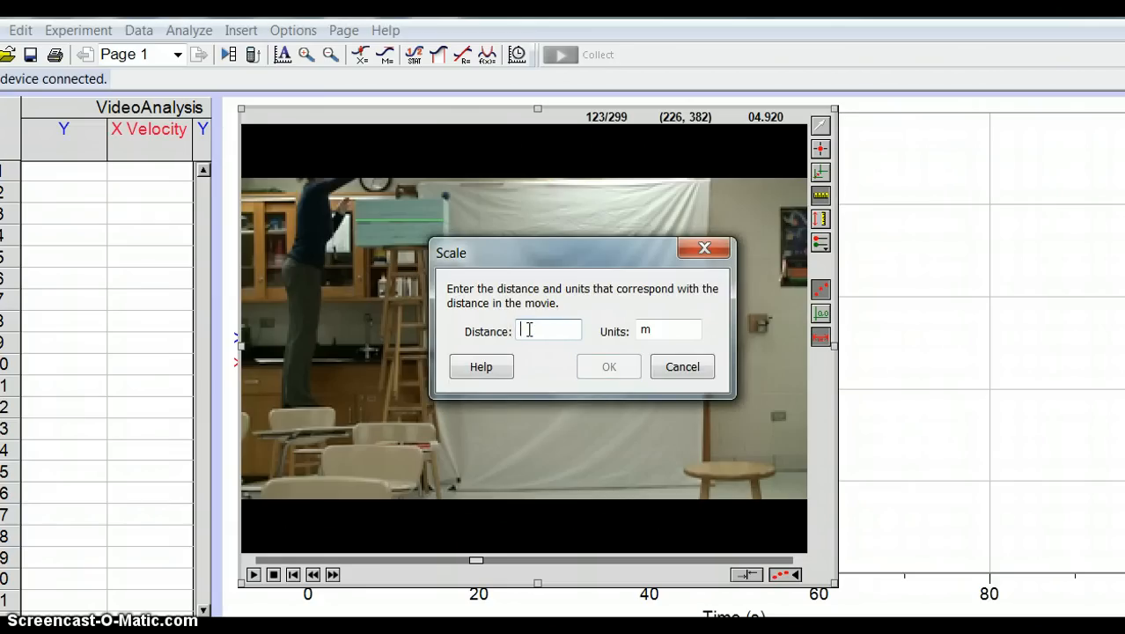
type("0.7")
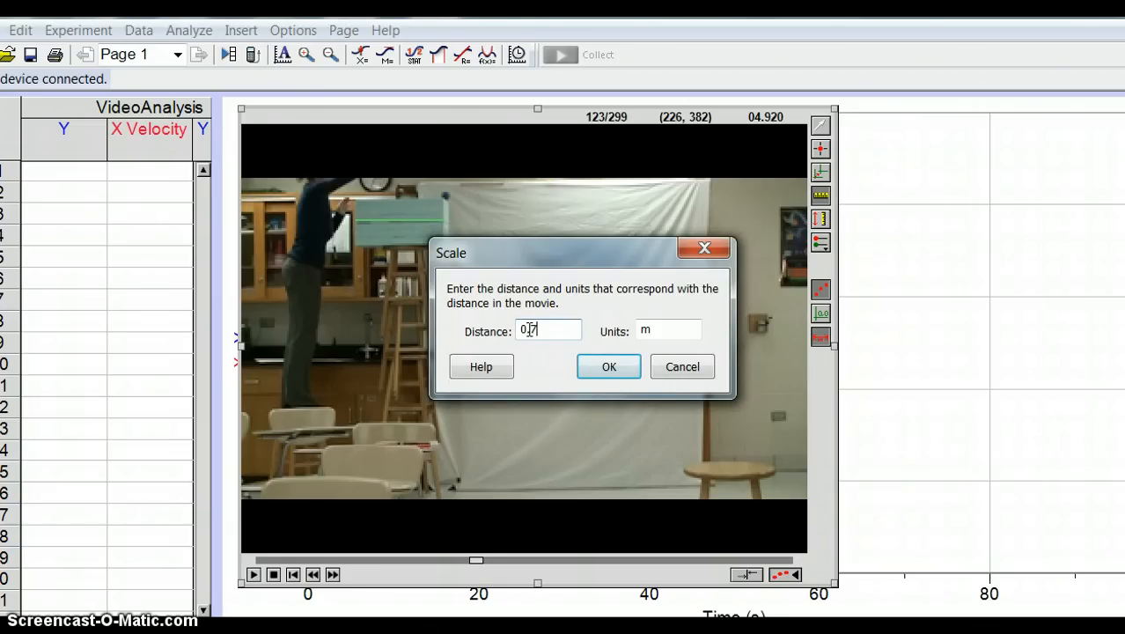
left_click(606, 366)
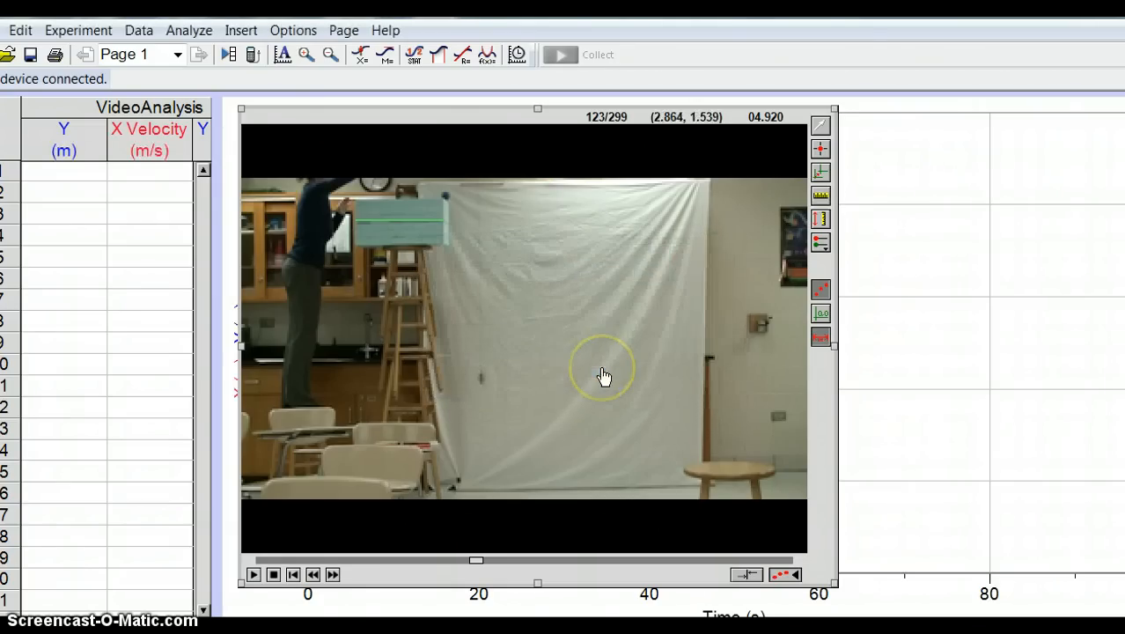
Step: Set the coordinate origin on the ball at the blue box's upper corner and mark the ball's first position at frame 125
left_click(820, 172)
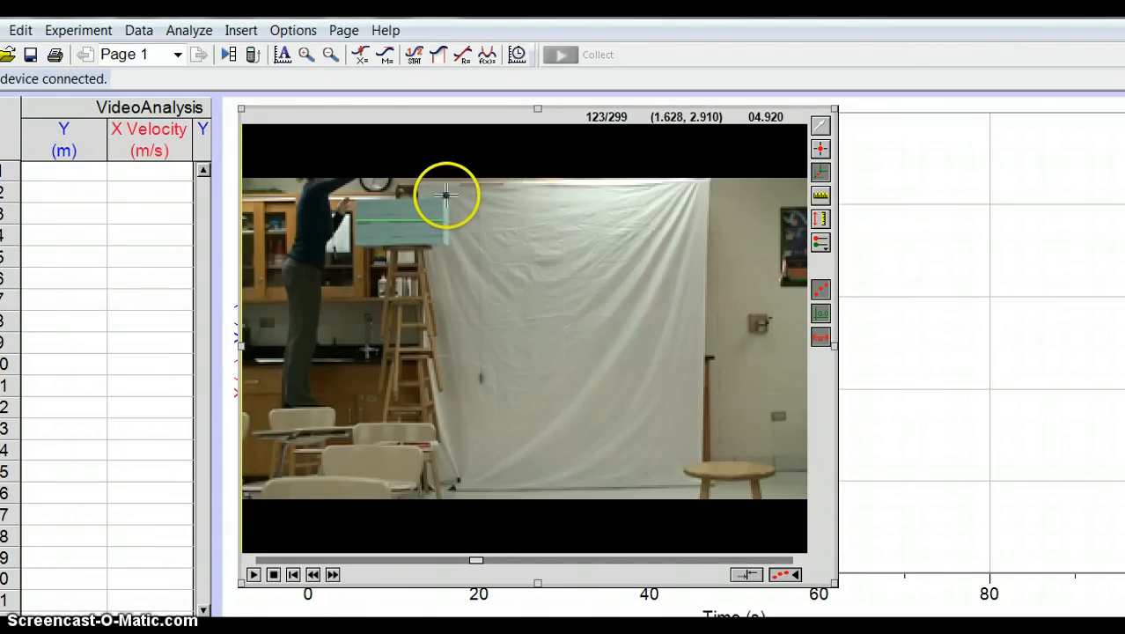
left_click(447, 194)
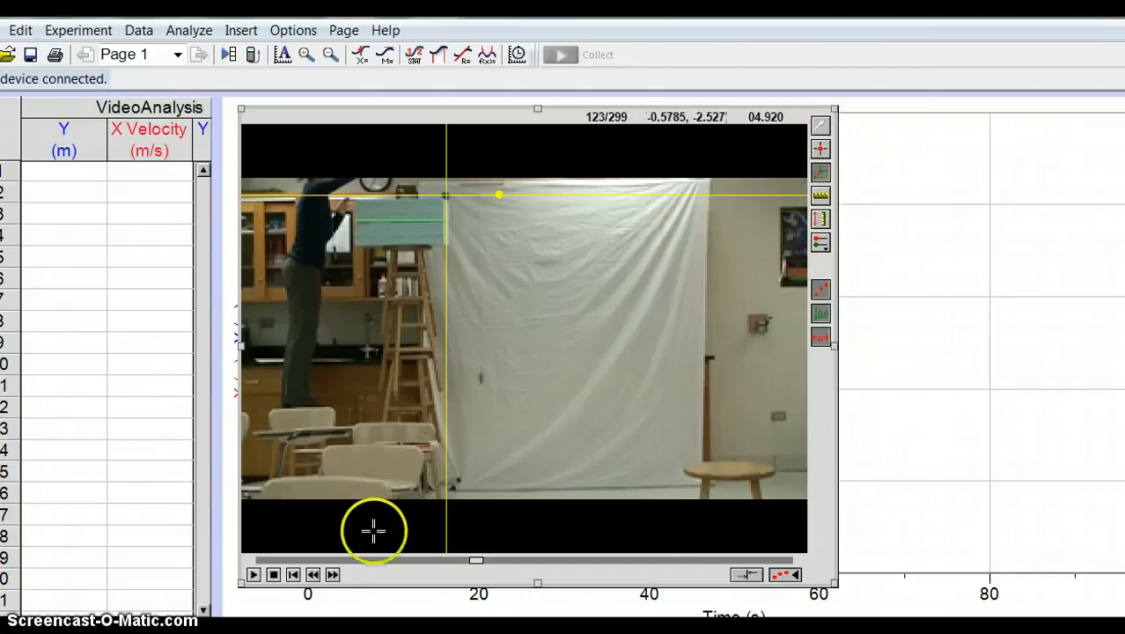
left_click(333, 573)
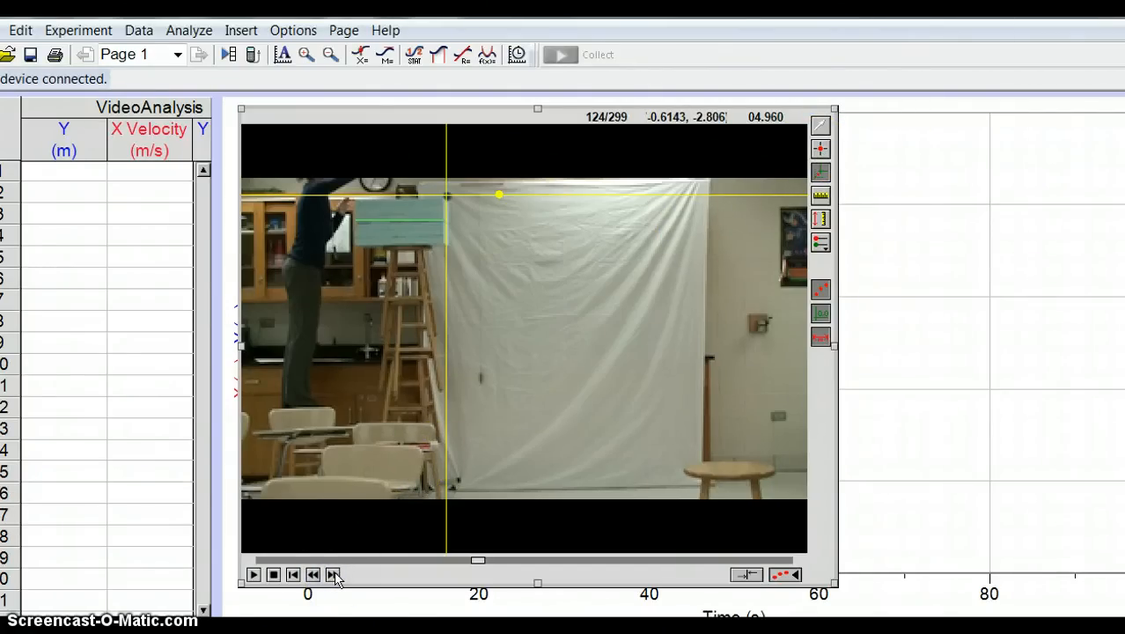
left_click(334, 574)
left_click(820, 150)
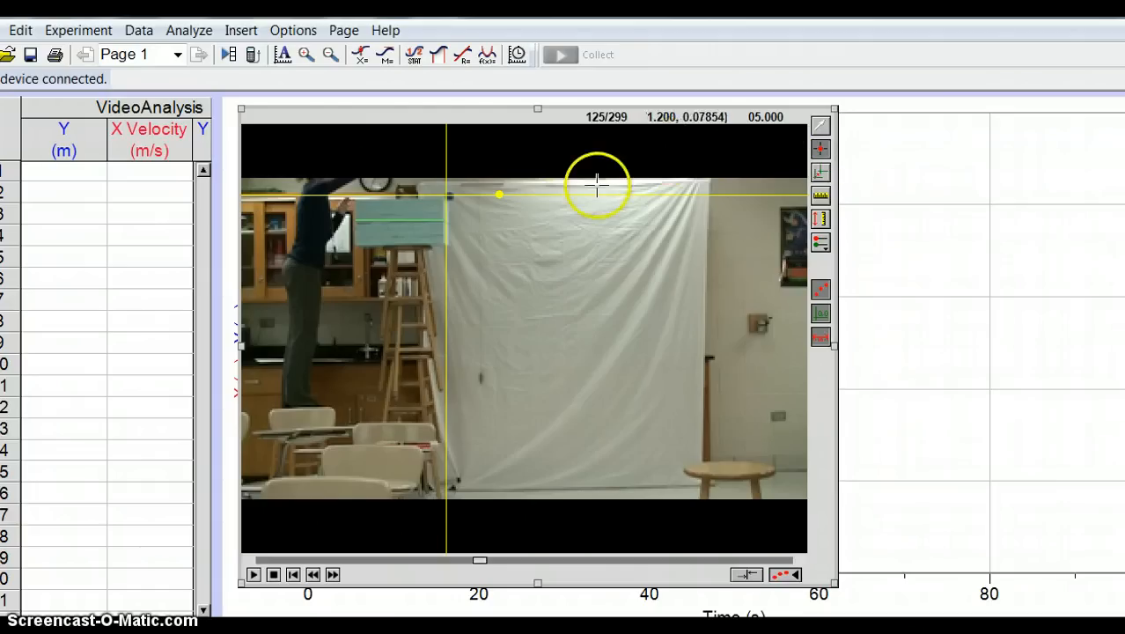
left_click(450, 195)
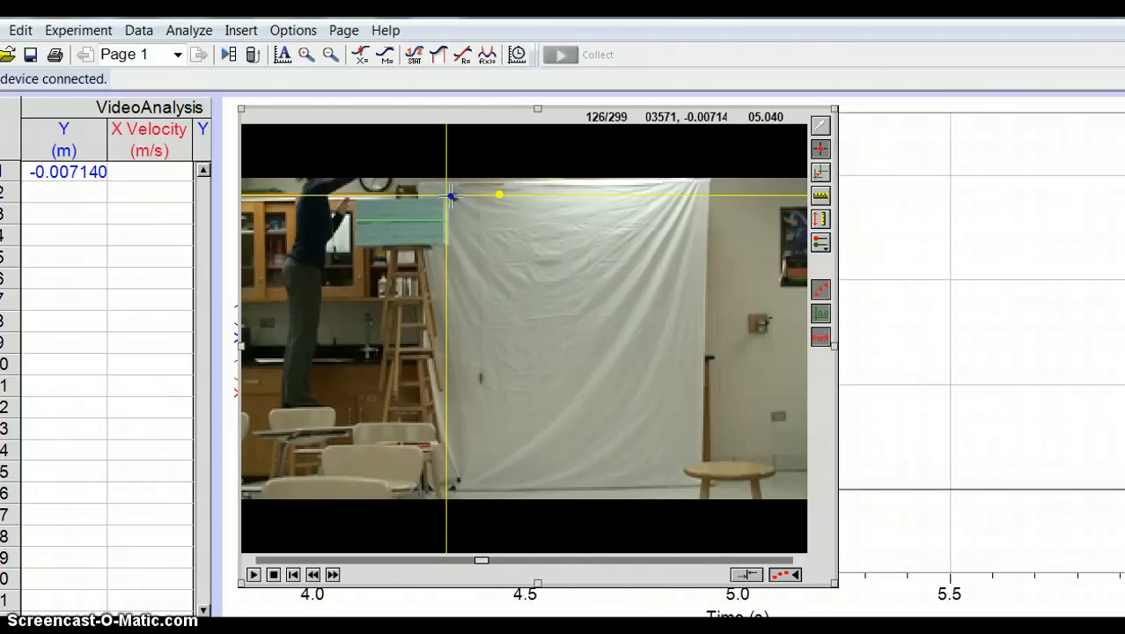
Step: Mark the ball's position at frames 132 and 139, advancing seven frames between points
left_click(333, 574)
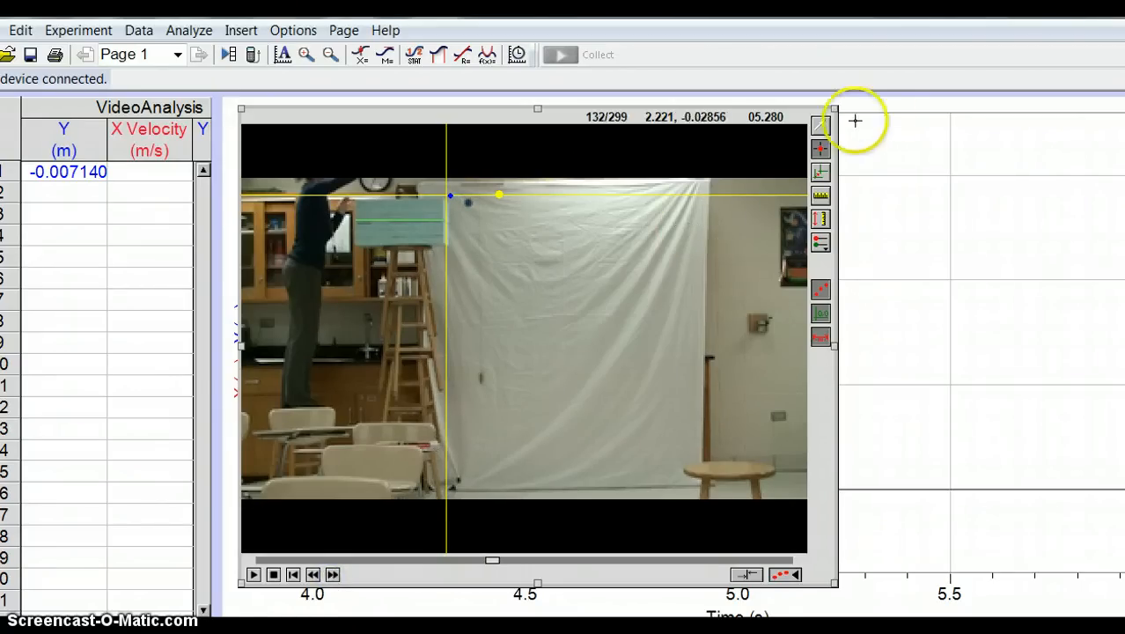
left_click(469, 204)
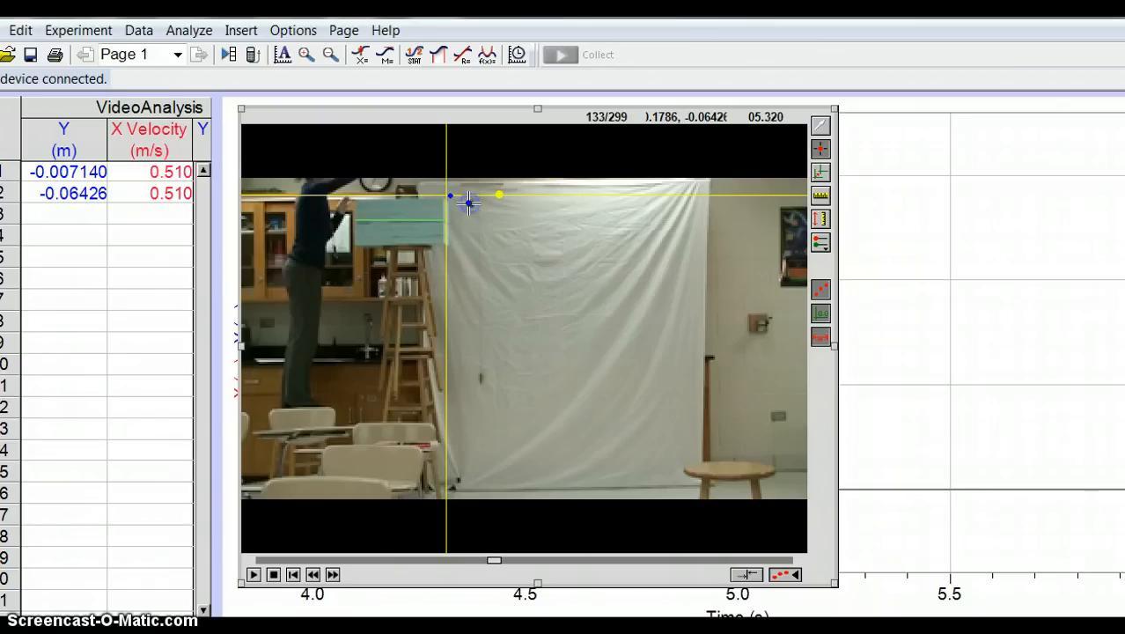
left_click(333, 574)
left_click(333, 574)
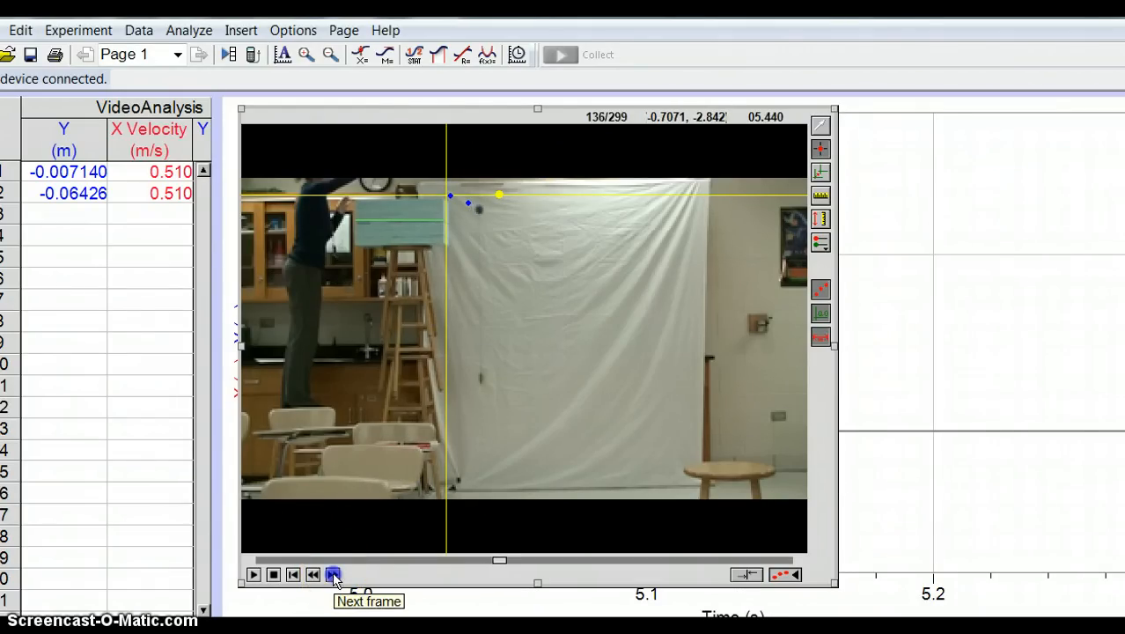
left_click(334, 575)
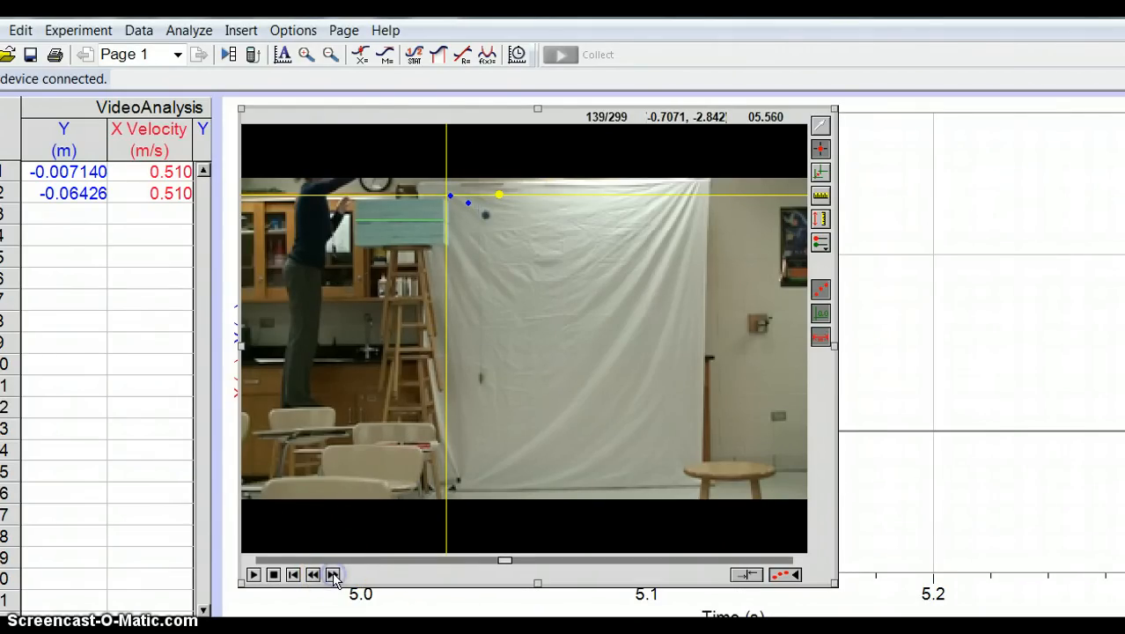
left_click(486, 216)
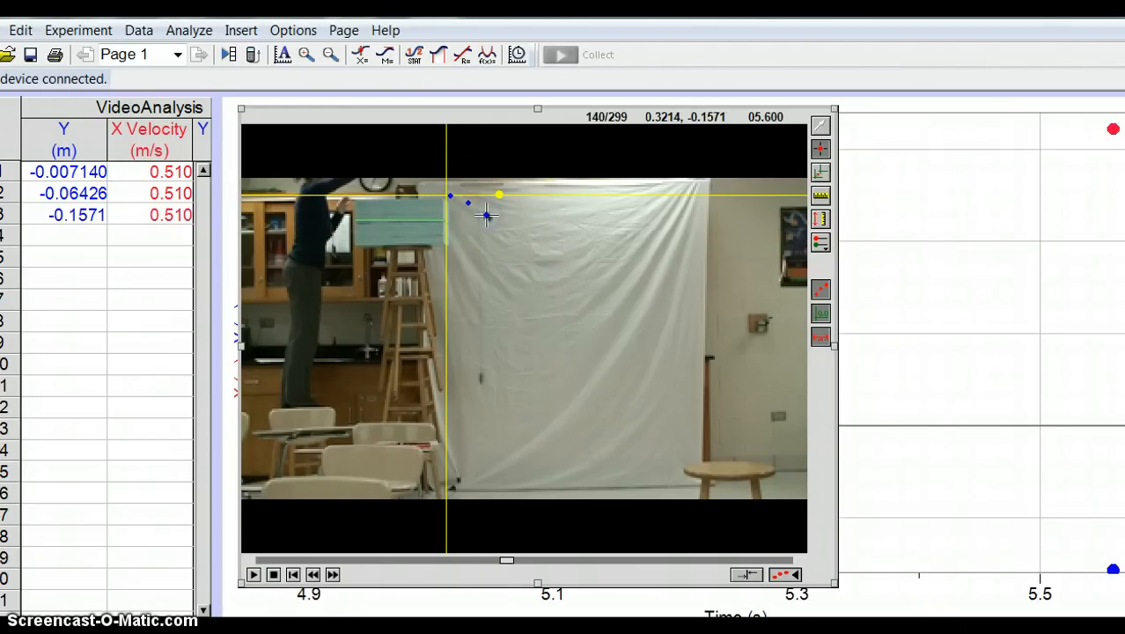
Step: Continue tracking the ball at seven-frame intervals by marking its position at frames 146 and 153
left_click(333, 575)
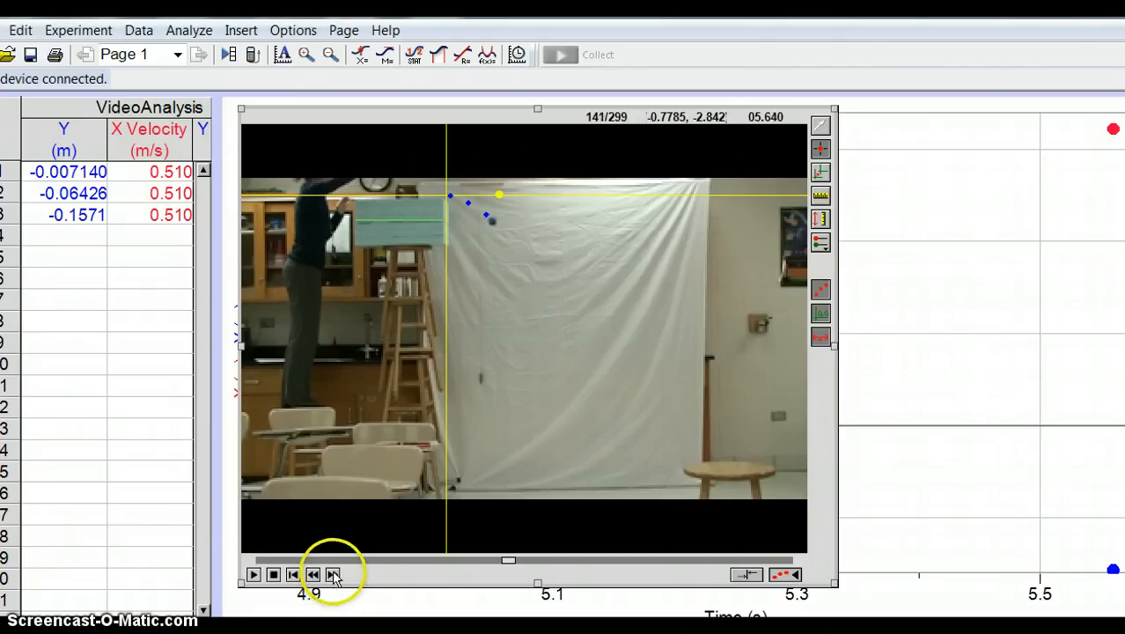
left_click(334, 574)
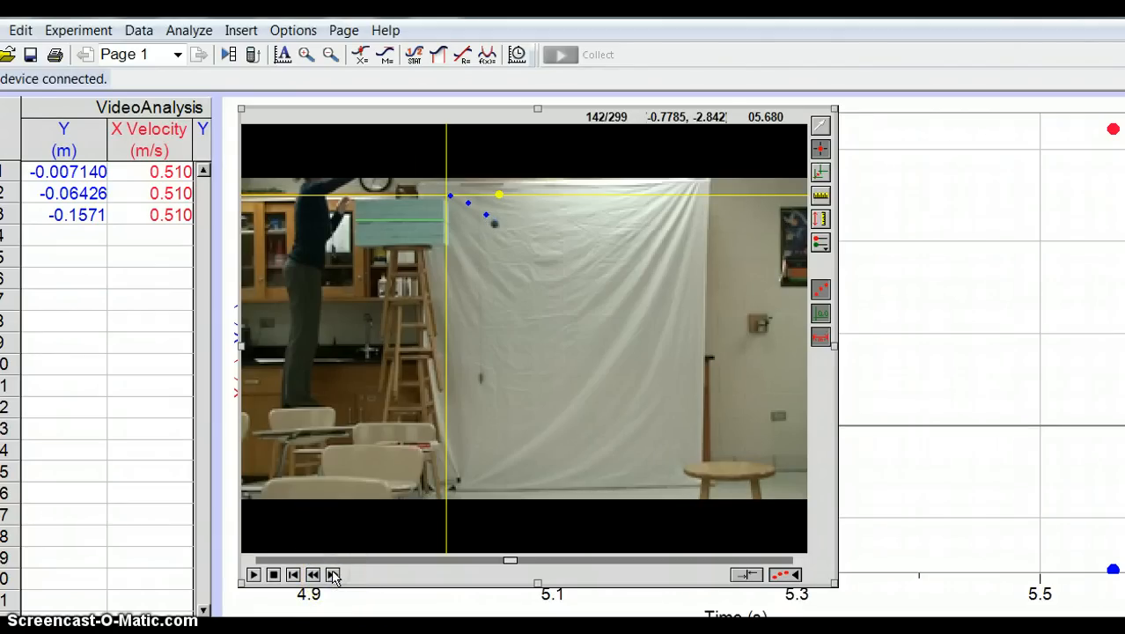
left_click(334, 575)
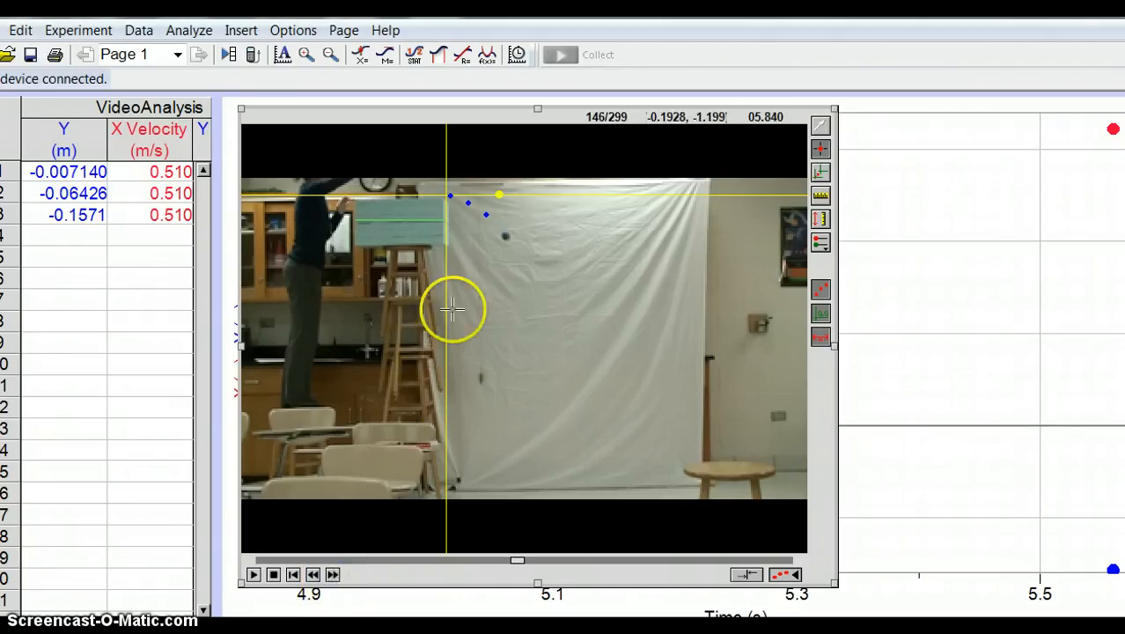
left_click(507, 236)
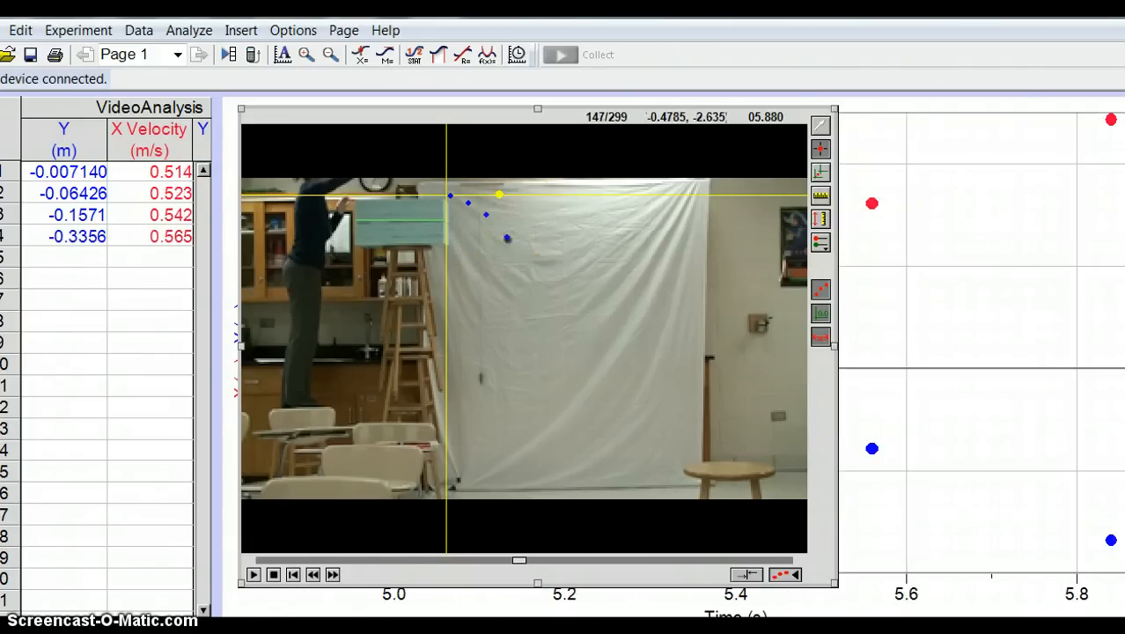
left_click(333, 574)
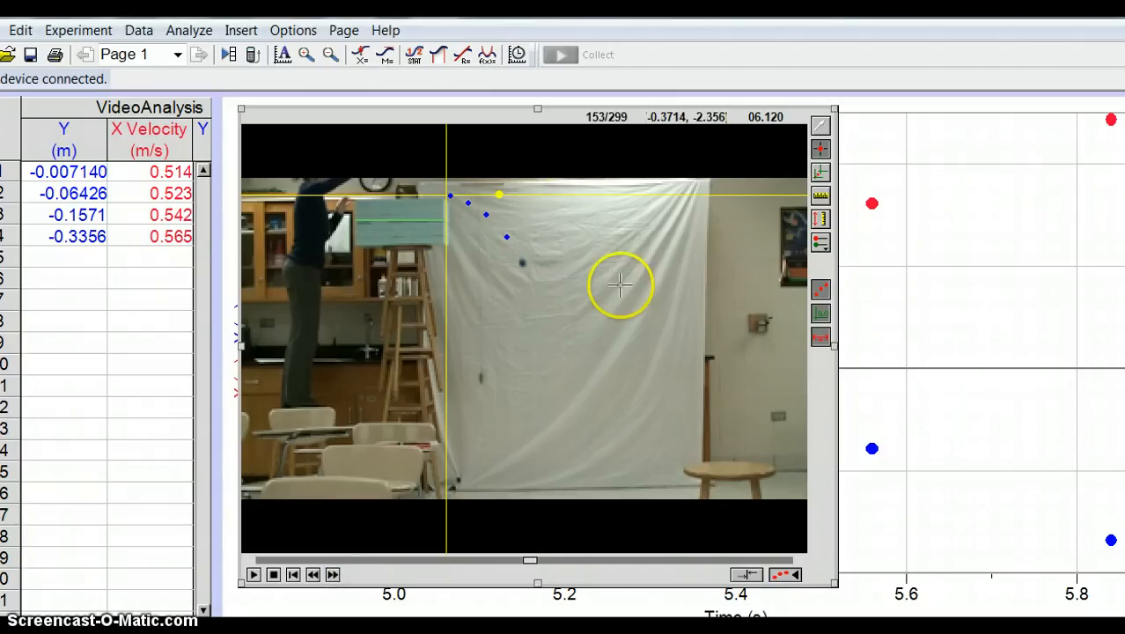
left_click(523, 262)
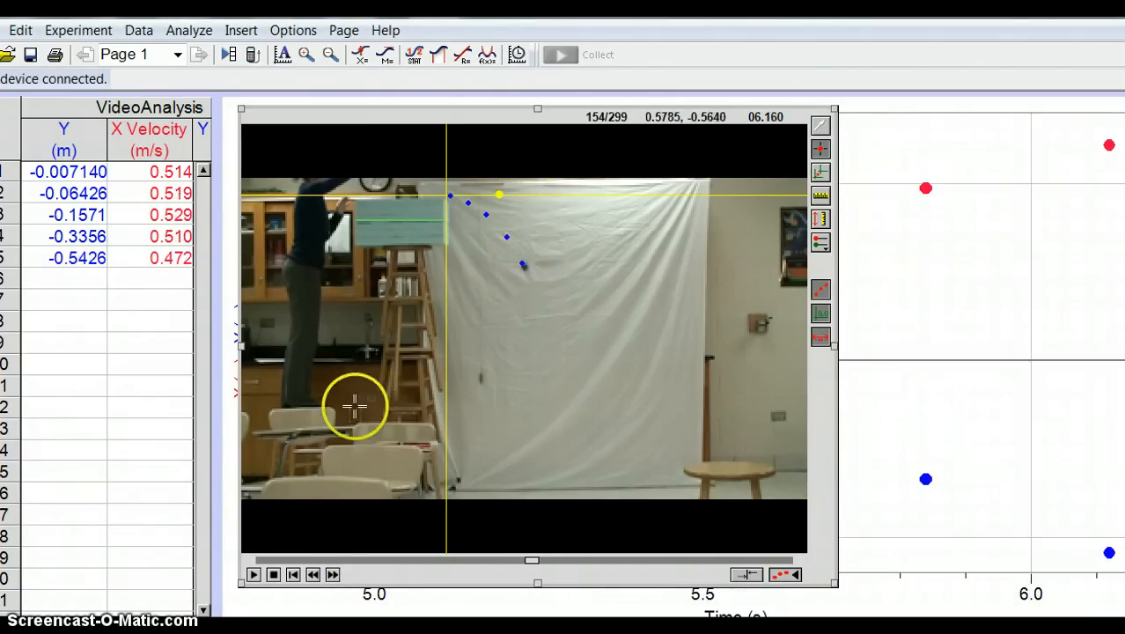
Step: Mark the ball's position at frames 160 and 167 as it falls across the sheet
left_click(331, 574)
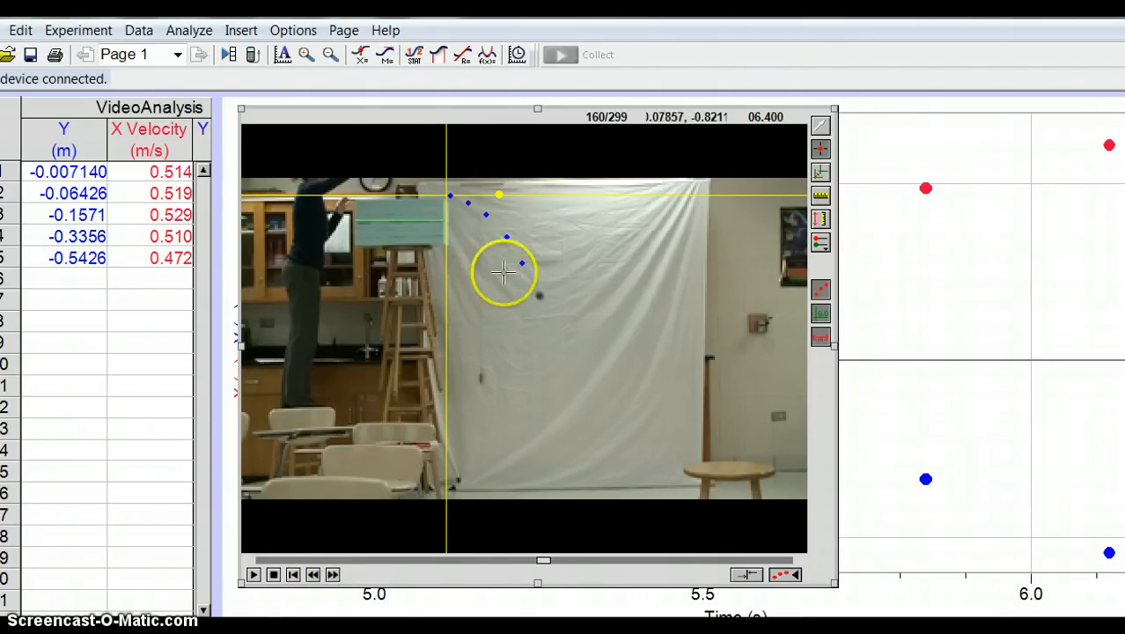
left_click(540, 296)
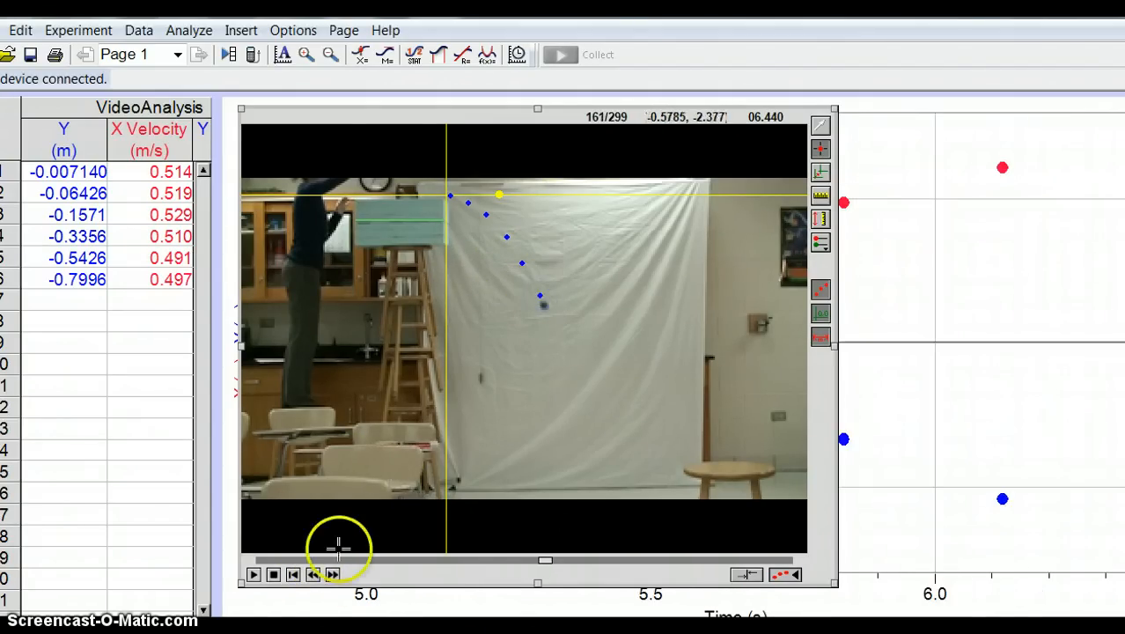
left_click(332, 573)
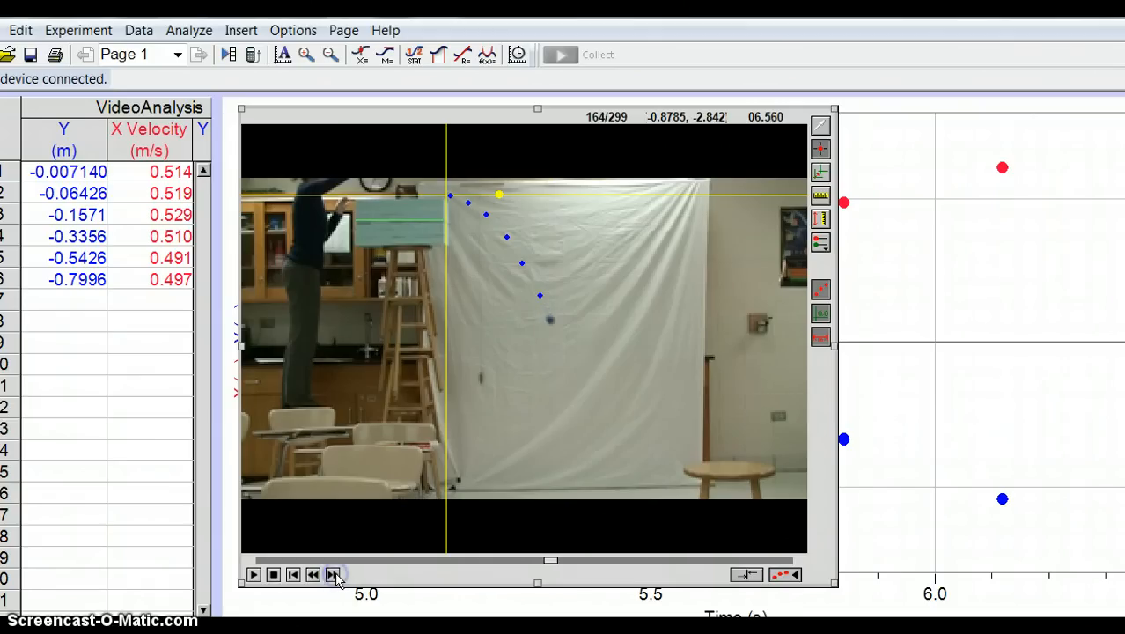
left_click(333, 574)
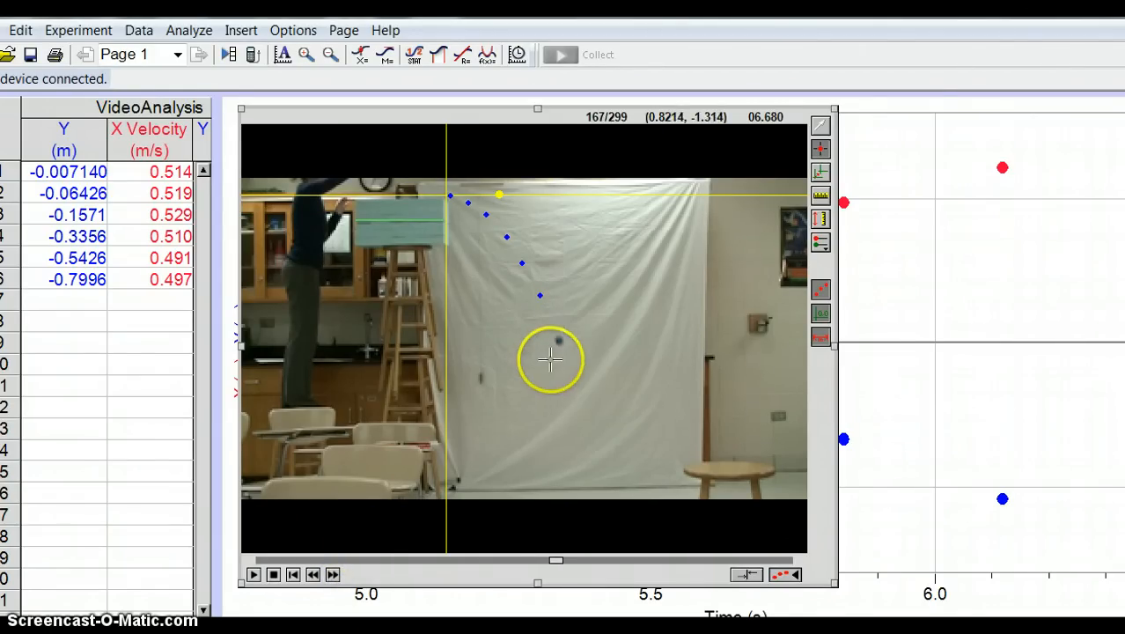
left_click(559, 340)
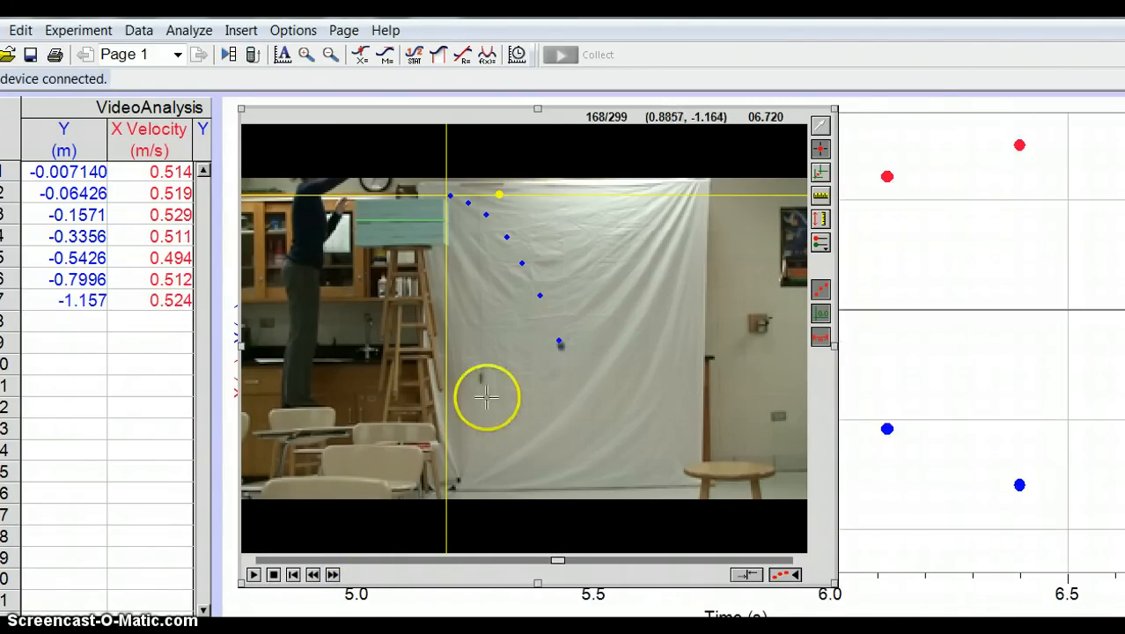
Step: Mark the ball's last two positions near the lower part of the sheet at frames 174 and 181
left_click(332, 574)
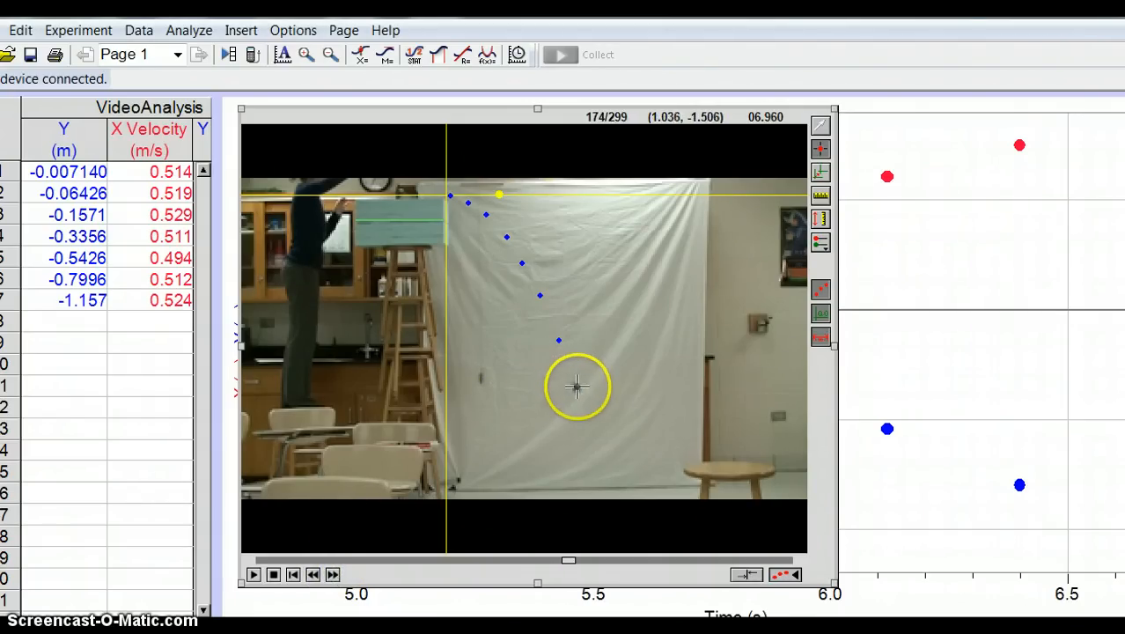
left_click(576, 386)
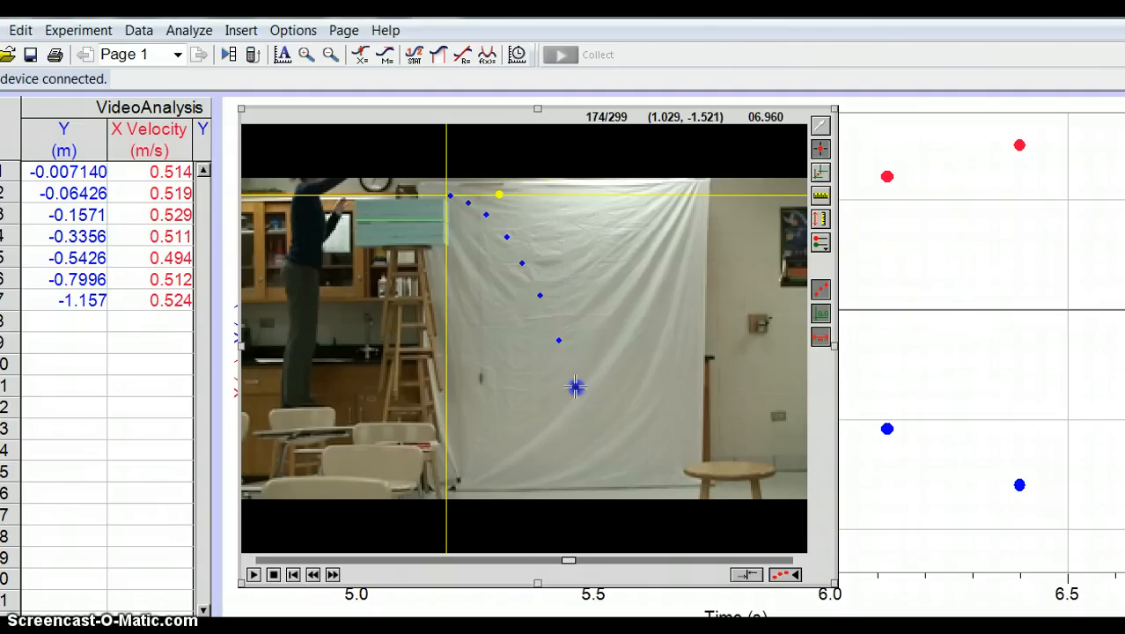
left_click(333, 574)
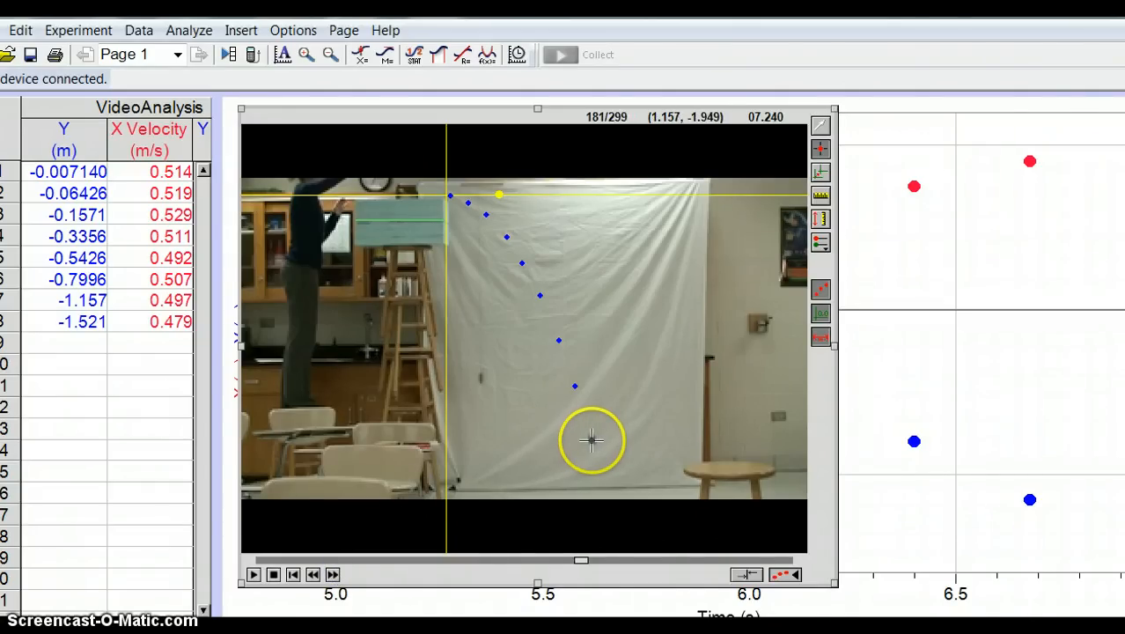
left_click(591, 440)
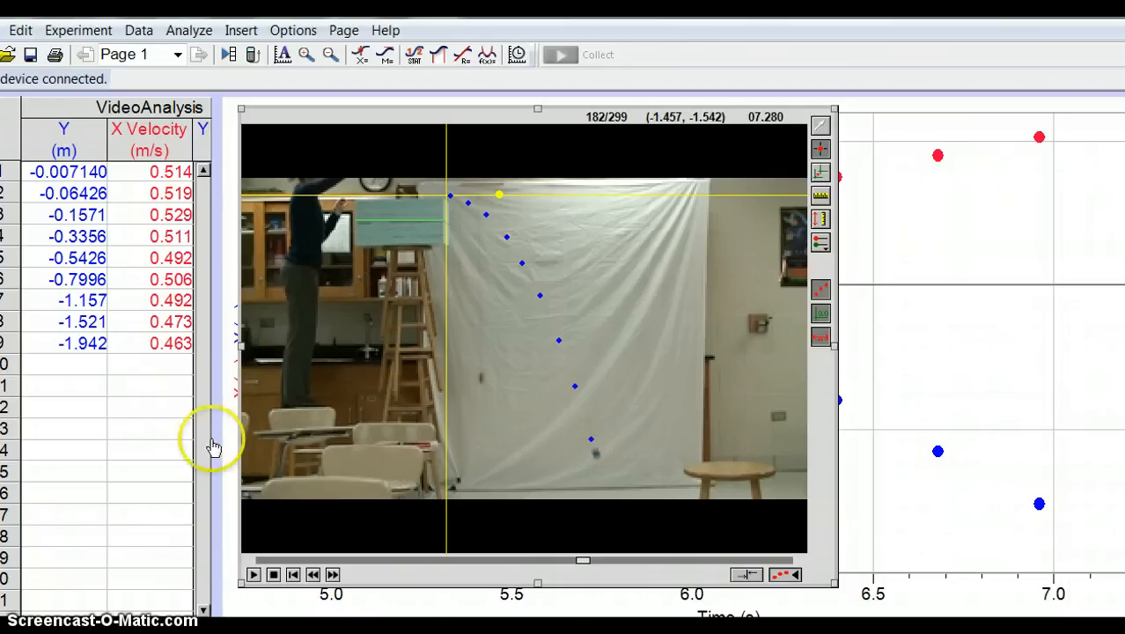
Step: Open a blank workbook in Microsoft Excel and minimise it to return to the video analysis
key("super")
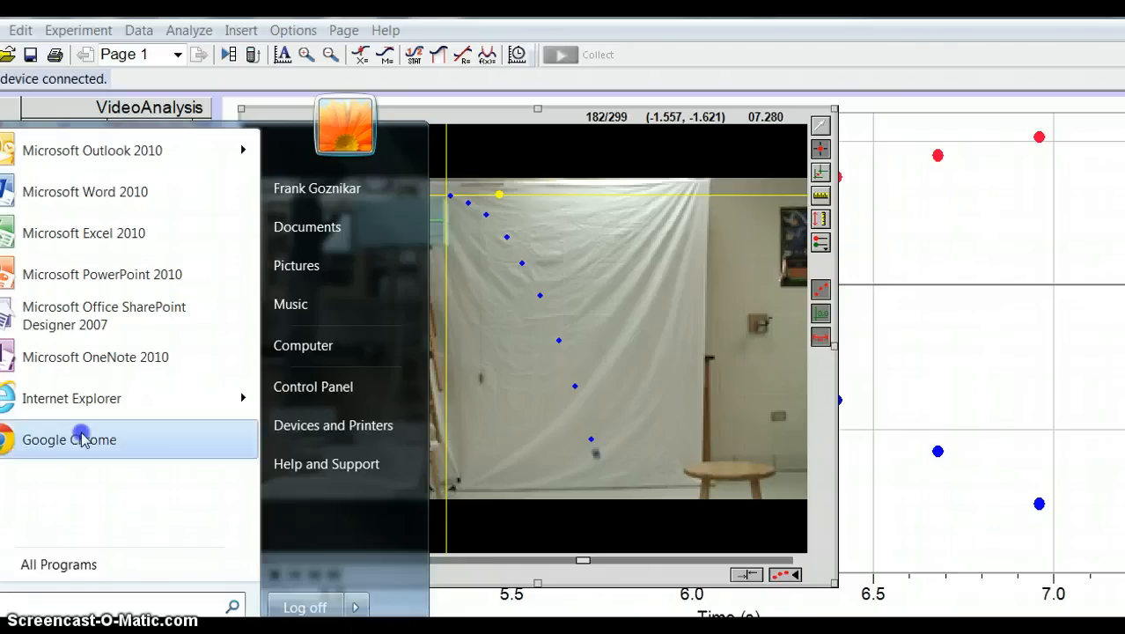
left_click(129, 231)
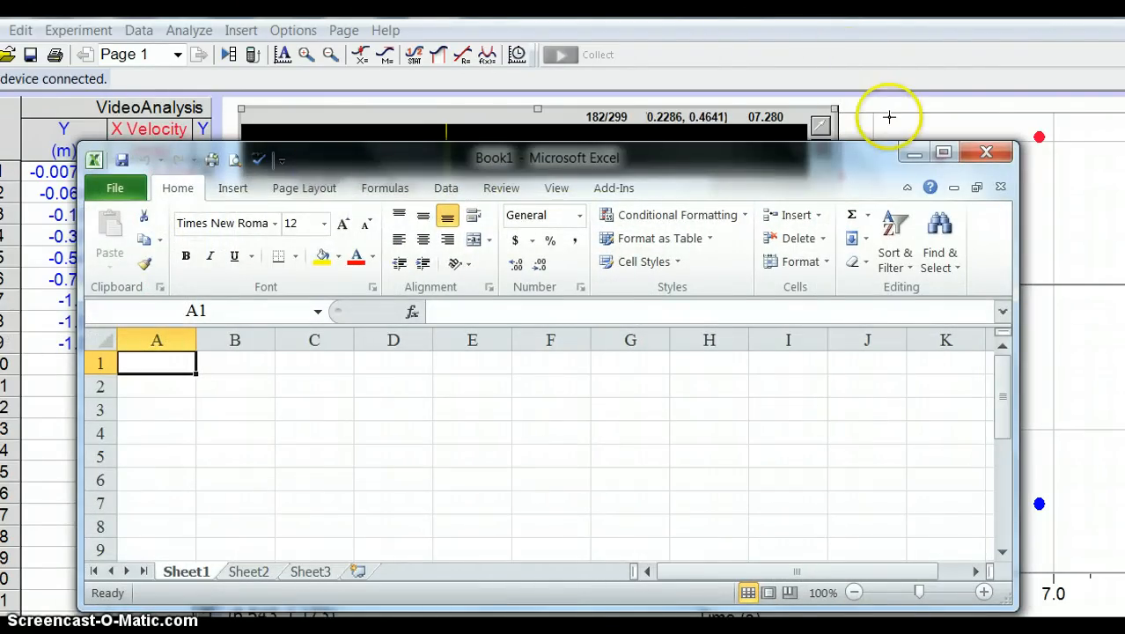
left_click(915, 154)
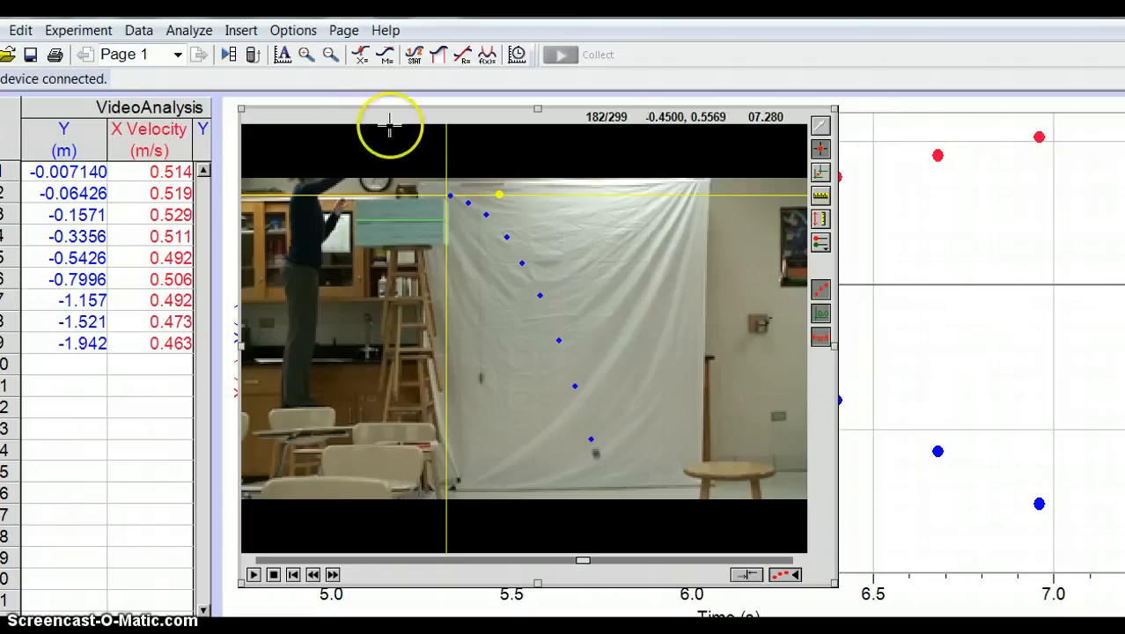
Step: Hide the X Velocity and Y Velocity columns in the VideoAnalysis data table, keeping Time, X and Y displayed
left_click(138, 110)
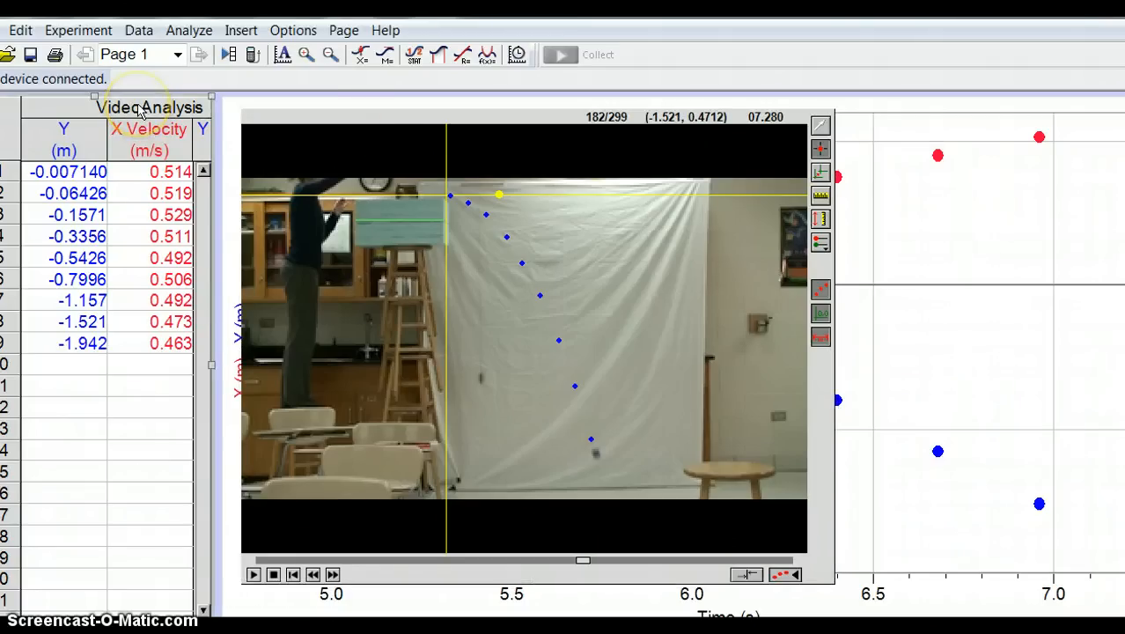
right_click(139, 110)
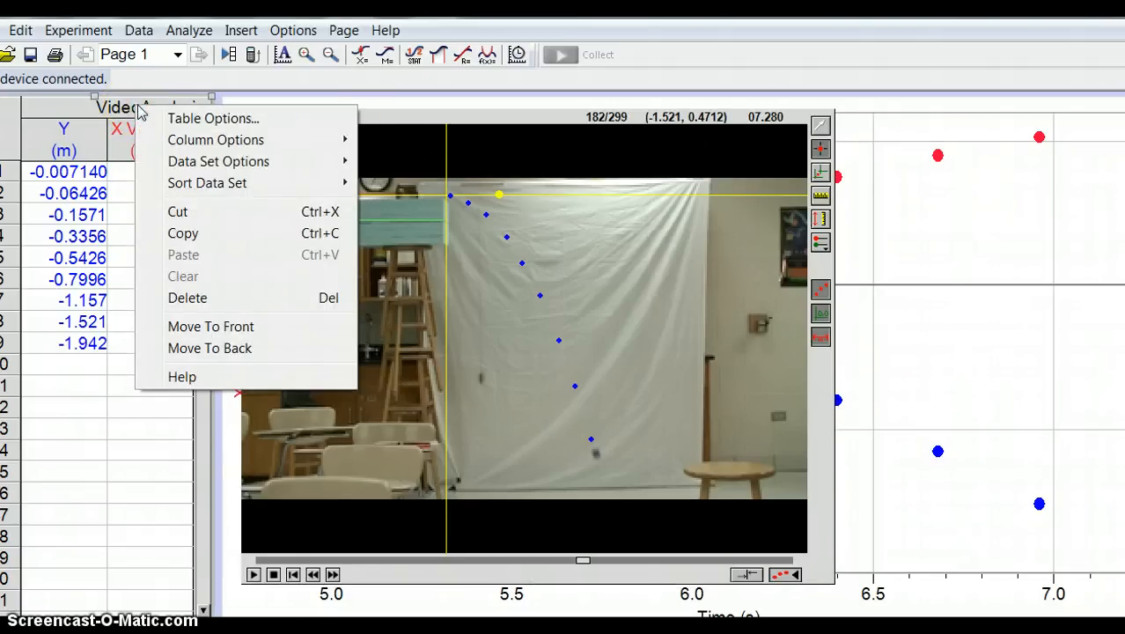
left_click(187, 118)
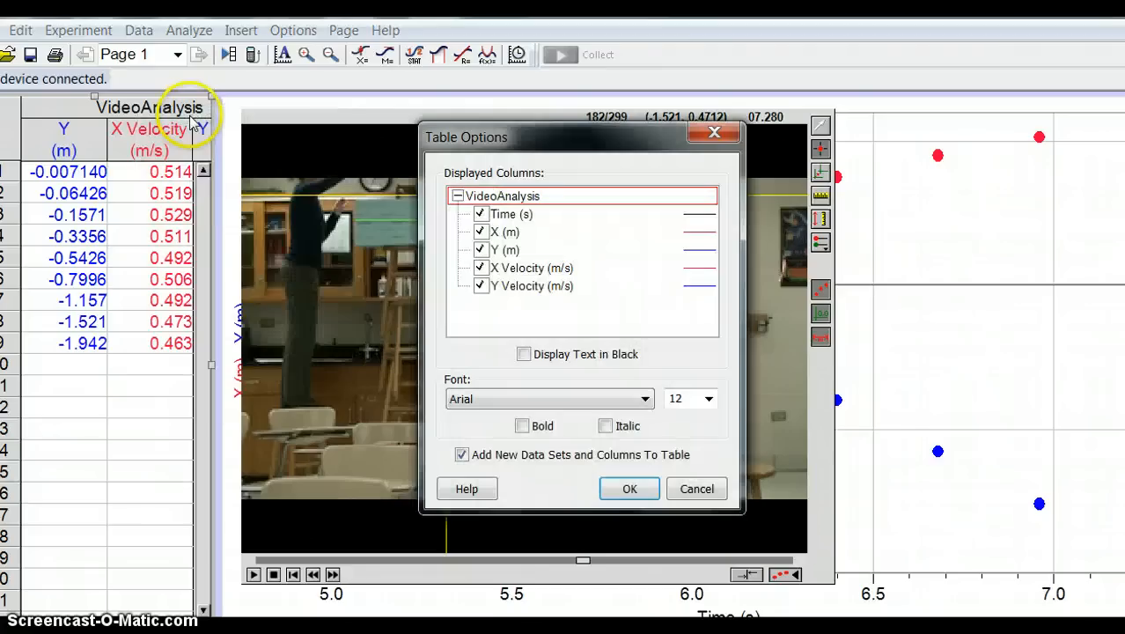
left_click(481, 269)
left_click(481, 286)
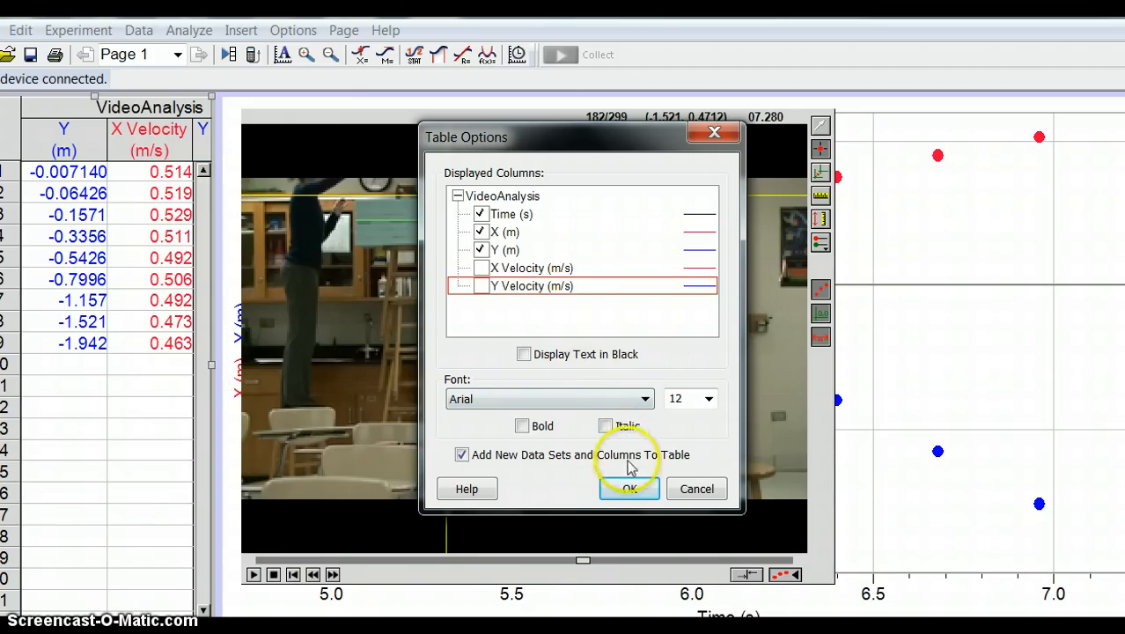
left_click(630, 489)
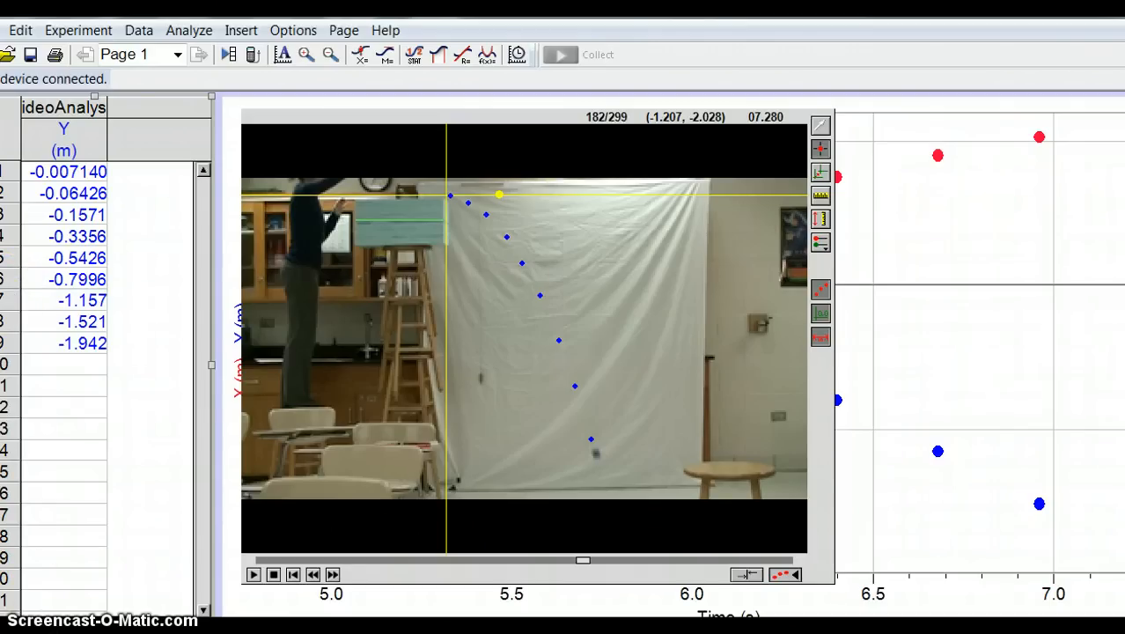
Step: Copy all nine rows of Time and X data and paste them into the Excel workbook starting at cell A1
scroll(107, 360, "left", 2)
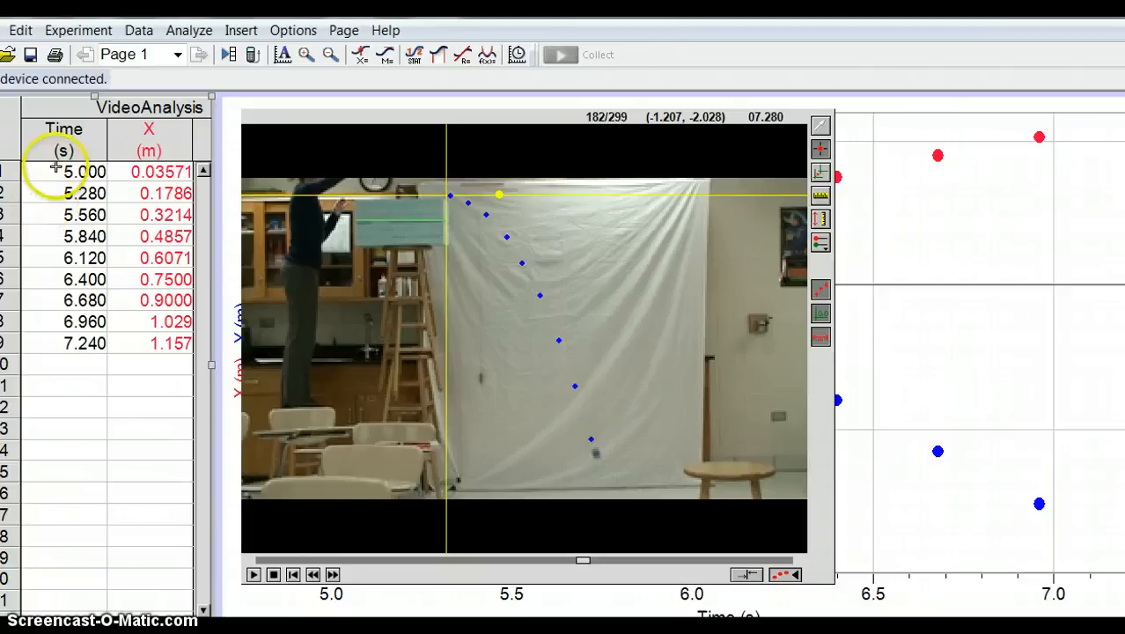
mouse_move(55, 168)
left_mouse_down()
mouse_move(183, 188)
mouse_move(188, 345)
left_mouse_up()
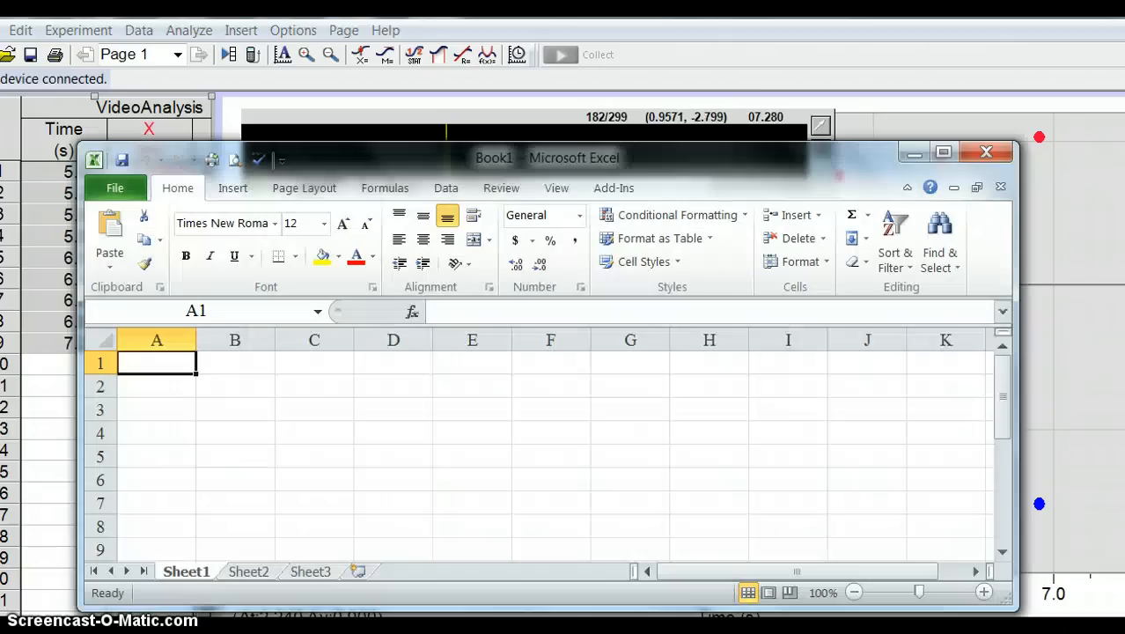
left_click(173, 363)
type("5\t0.035712 5.28\t0.178562 5.56\t0.321412 5.84\t0.485689 6.12\t0.607111 6.4\t0.749961 6.68\t0.899953 6.96\t1.028518 7.24\t1.157083")
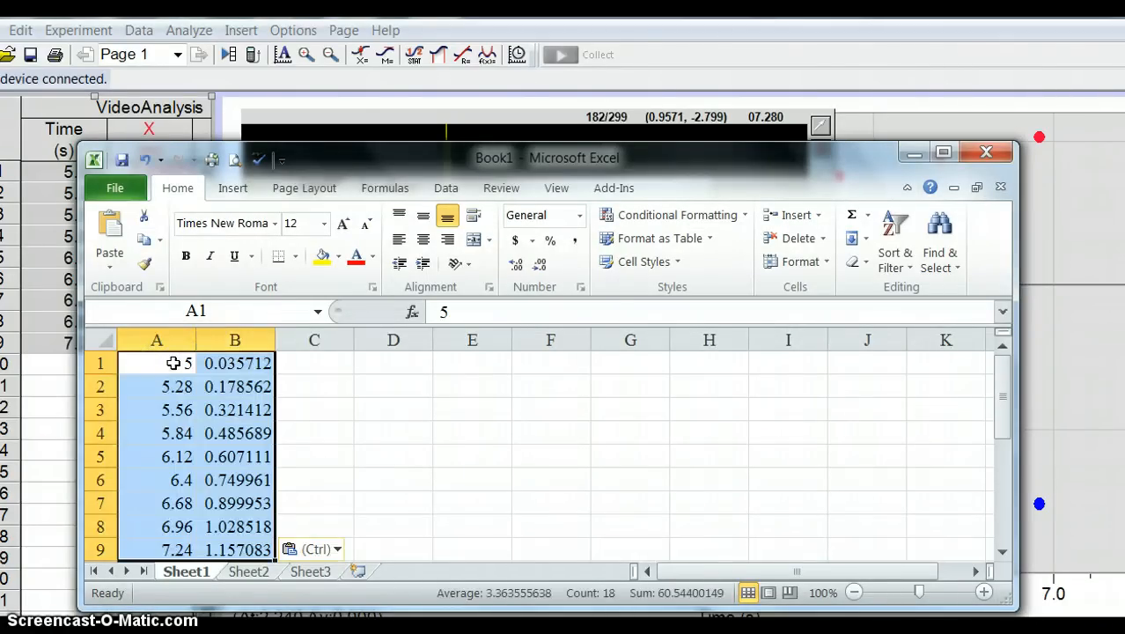
Step: Insert a scatter chart with smooth lines and markers from the pasted data, and move the Excel window higher on the screen
left_click(234, 190)
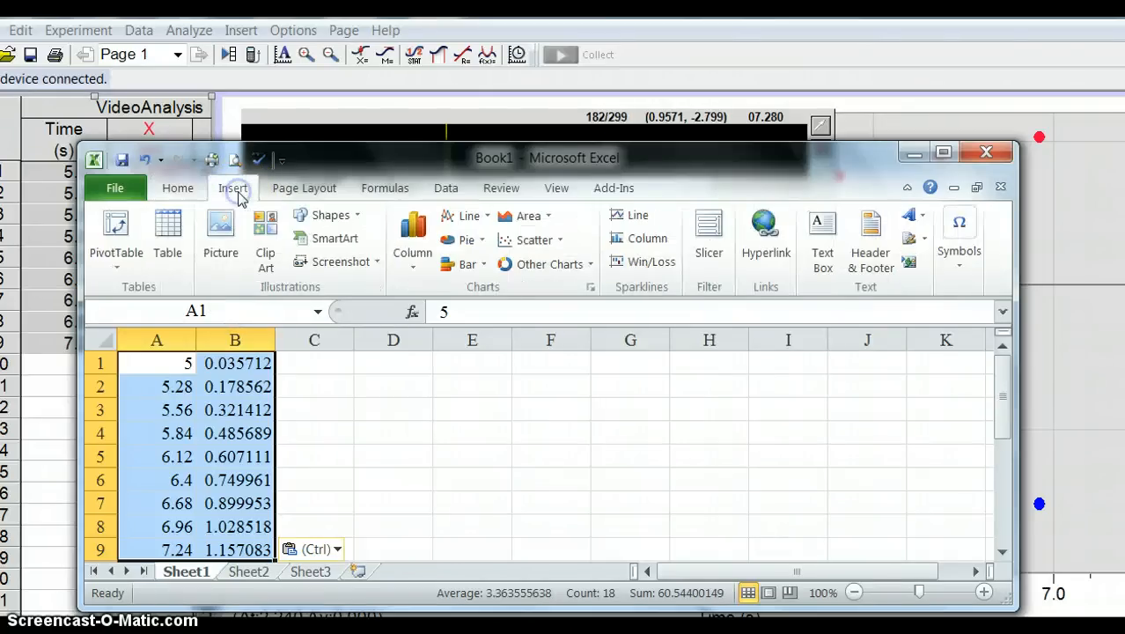
left_click(531, 239)
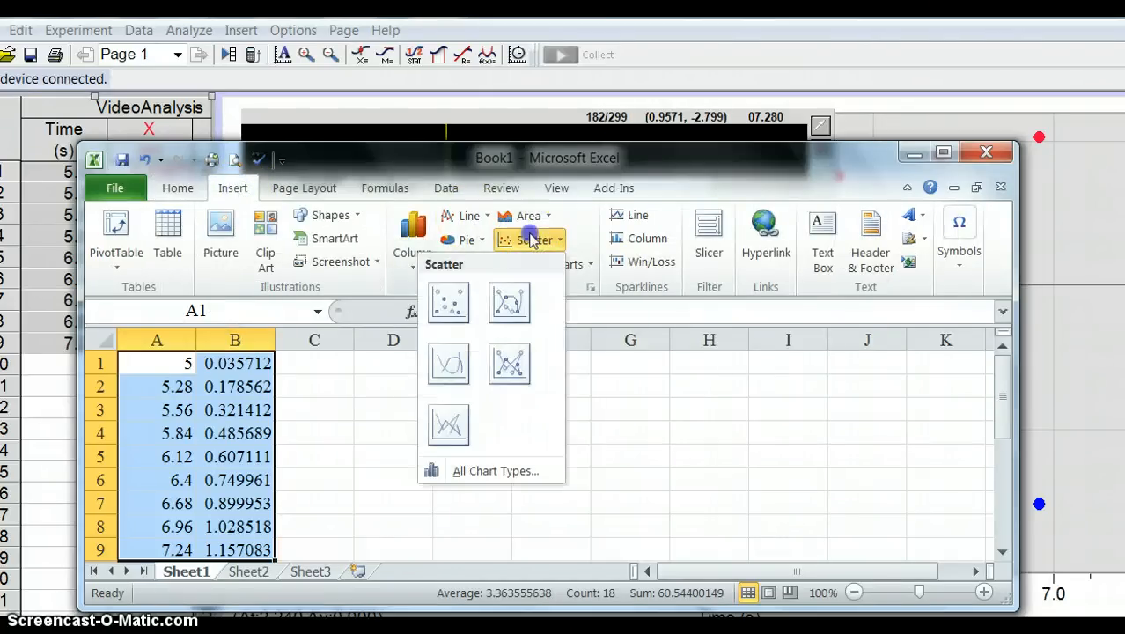
left_click(508, 301)
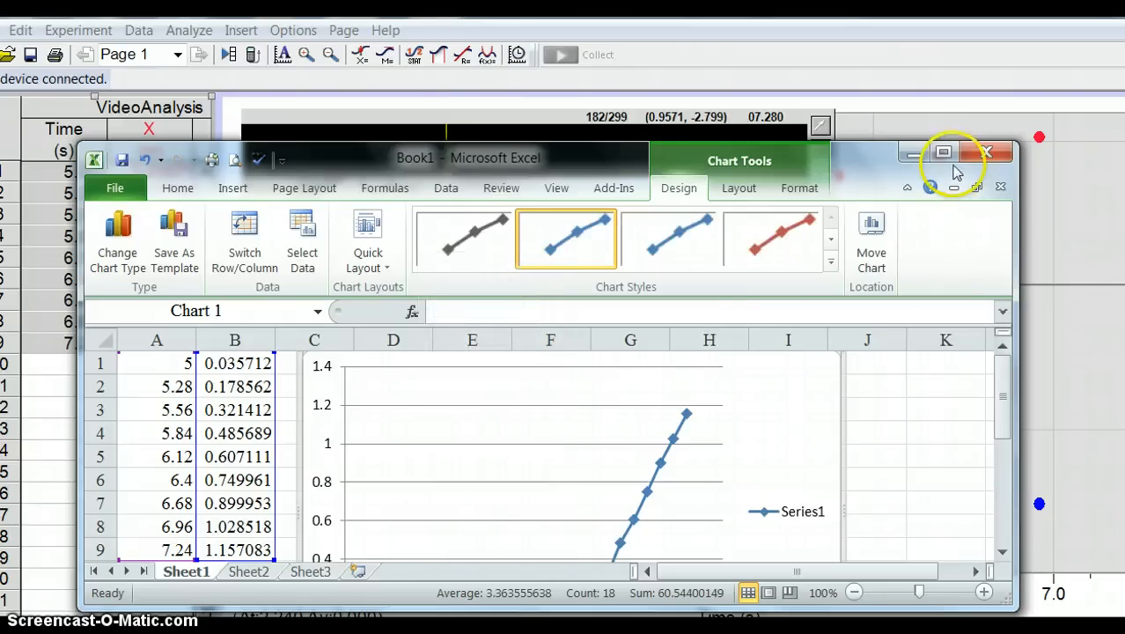
left_click_drag(887, 168, 877, 72)
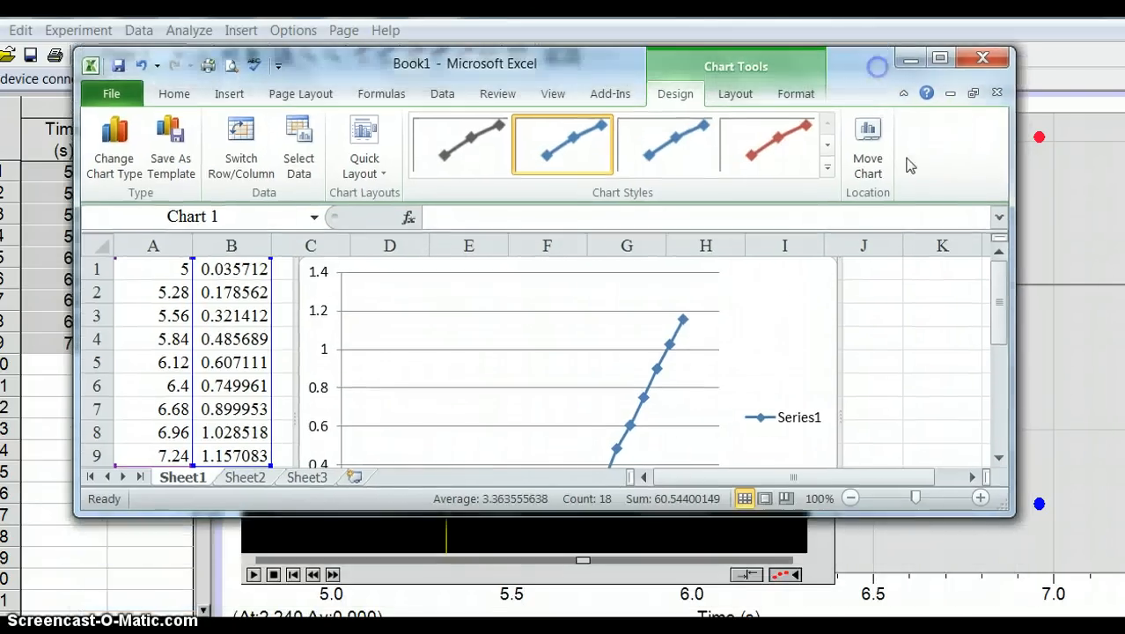
Step: Enlarge the Excel window until the whole chart shows, and minimise it to return to the video analysis
left_click_drag(1012, 516, 1104, 616)
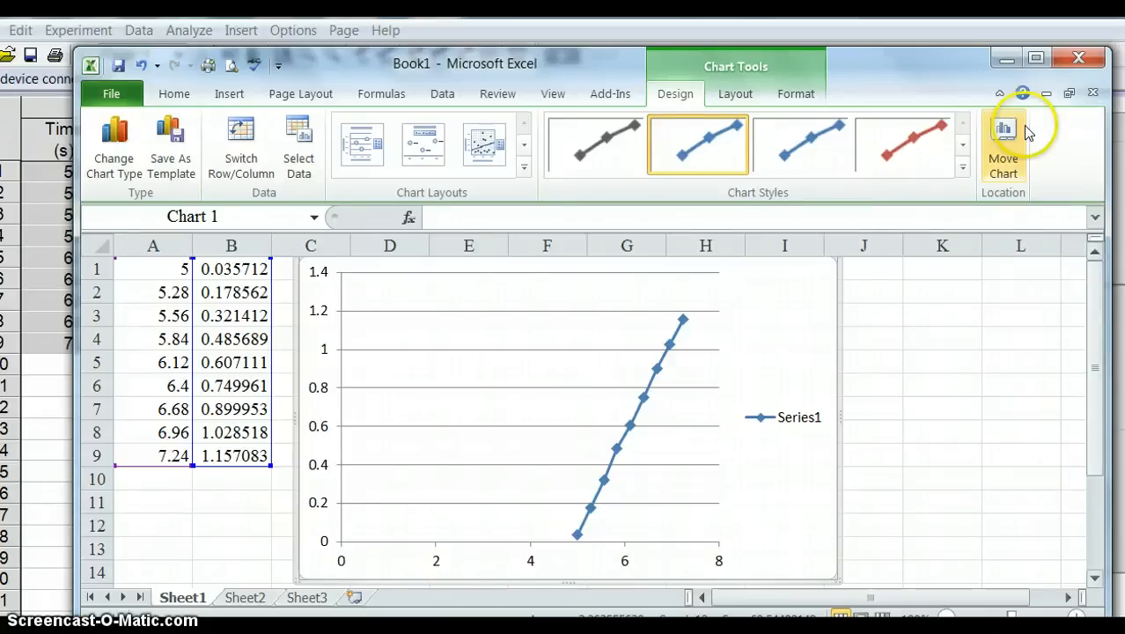
left_click(1006, 57)
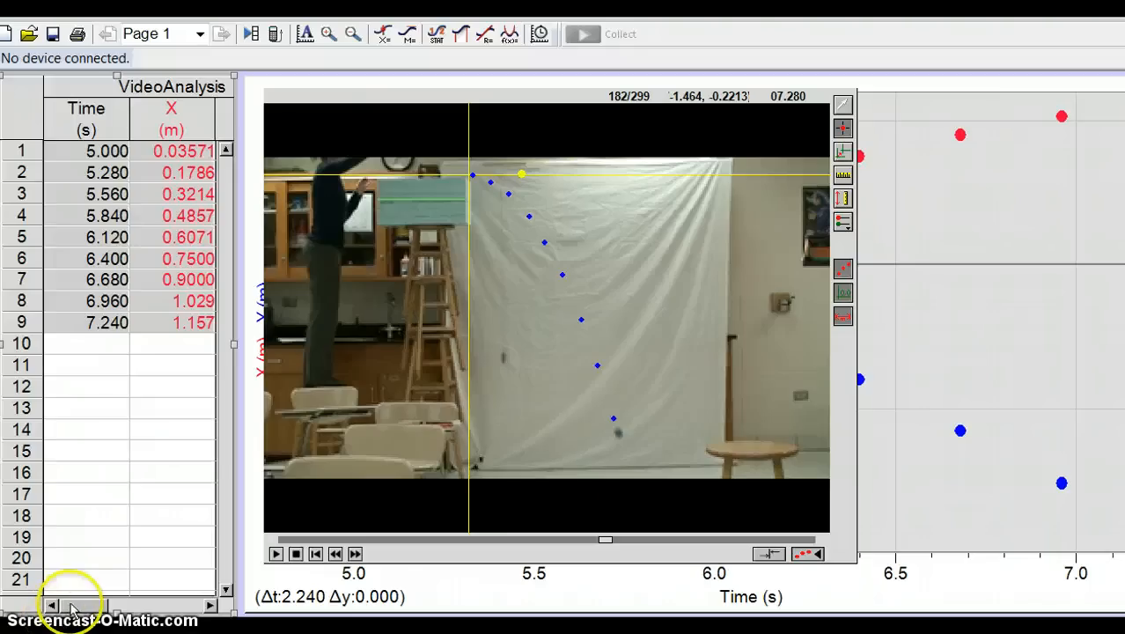
Step: Copy all nine Y values from the VideoAnalysis data table and paste them into the Excel sheet starting at cell K1
left_click_drag(71, 613, 136, 598)
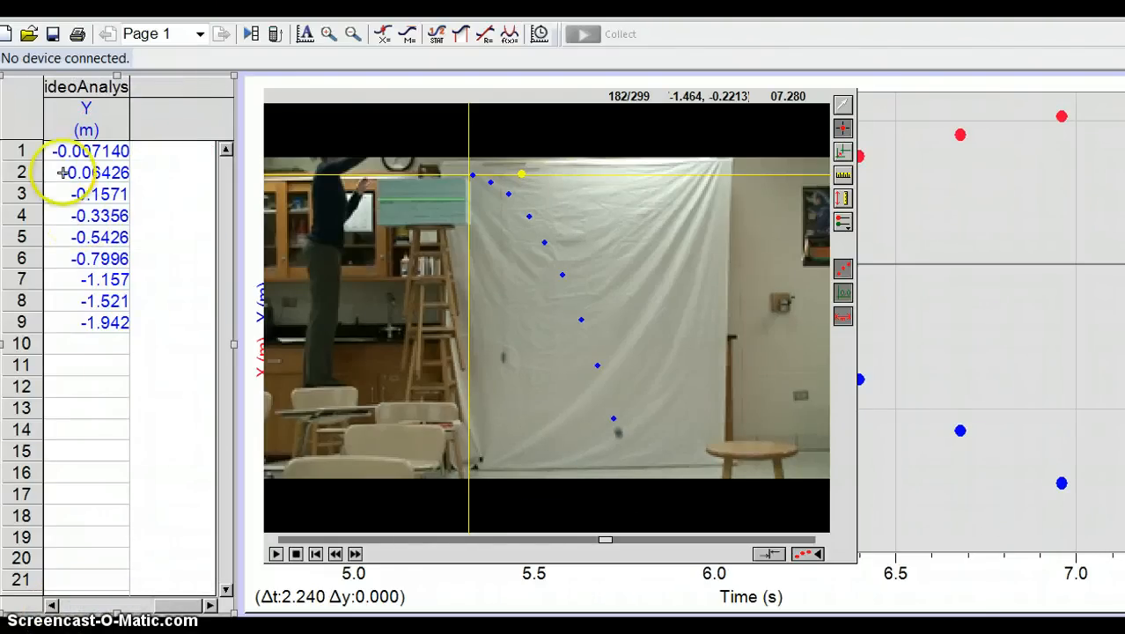
left_click(80, 147)
left_click_drag(79, 145, 110, 321)
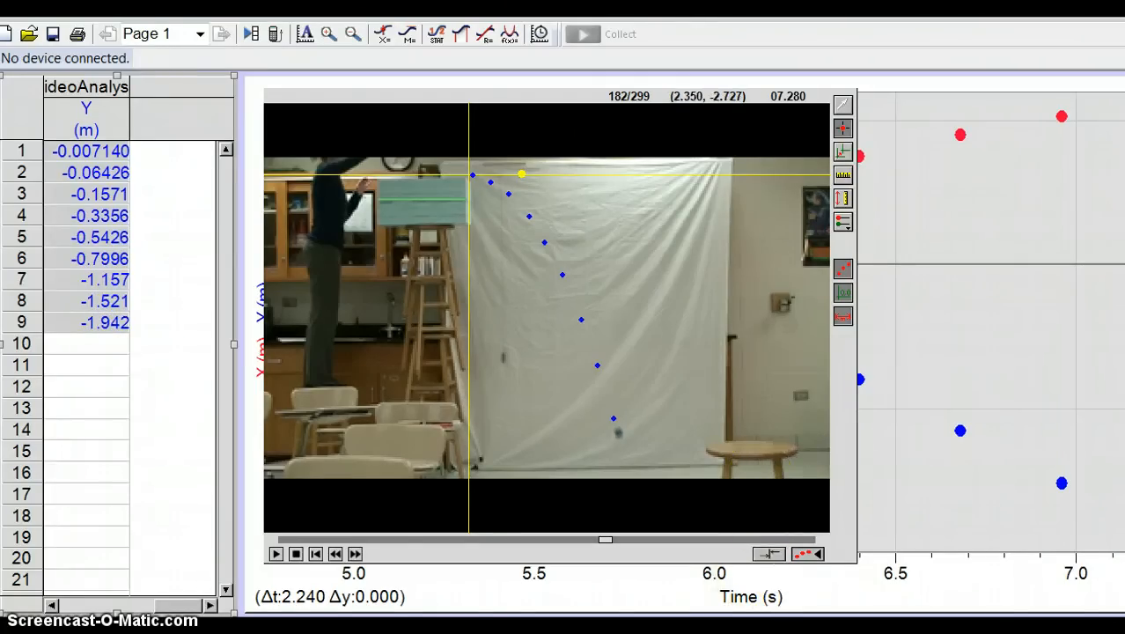
key("alt+Tab")
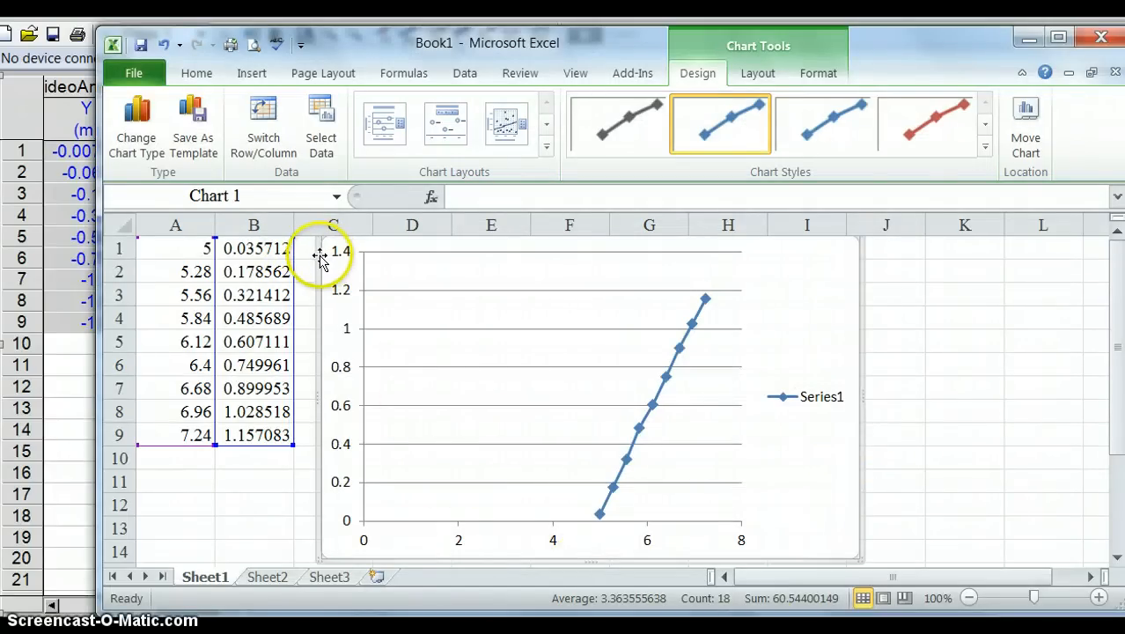
left_click(986, 248)
type("-0.00714 -0.06426 -0.15707 -0.33556 -0.54261 -0.79963 -1.15661 -1.52073 -1.94197")
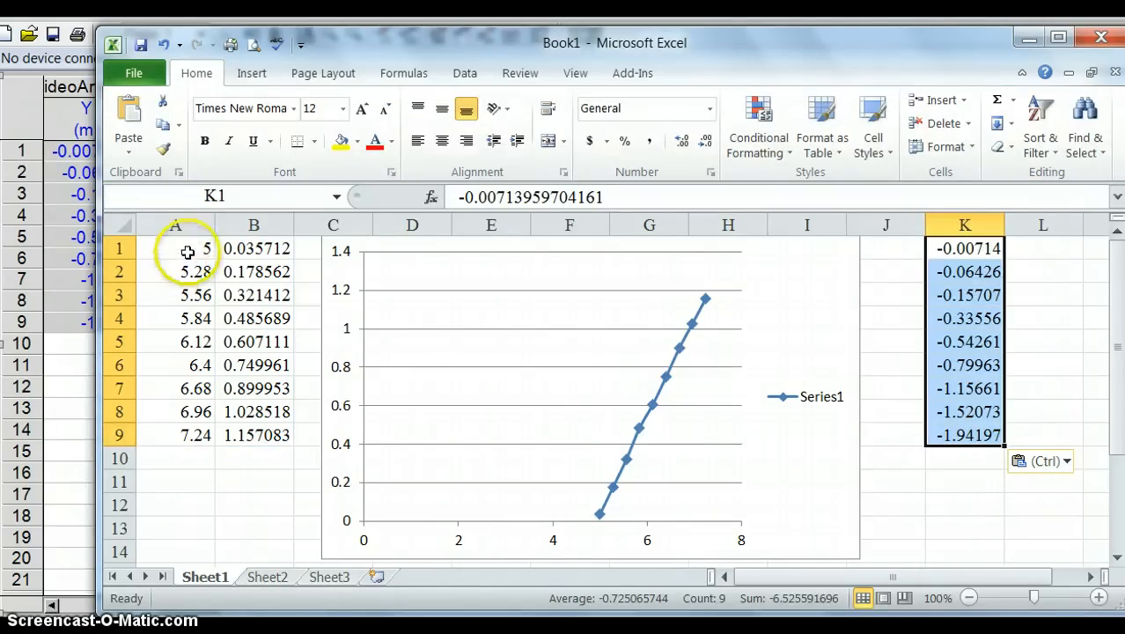
Step: Copy the time values in A1:A9 to column J starting at J1, and select the time and Y data in J1:K9
left_click_drag(165, 256, 191, 434)
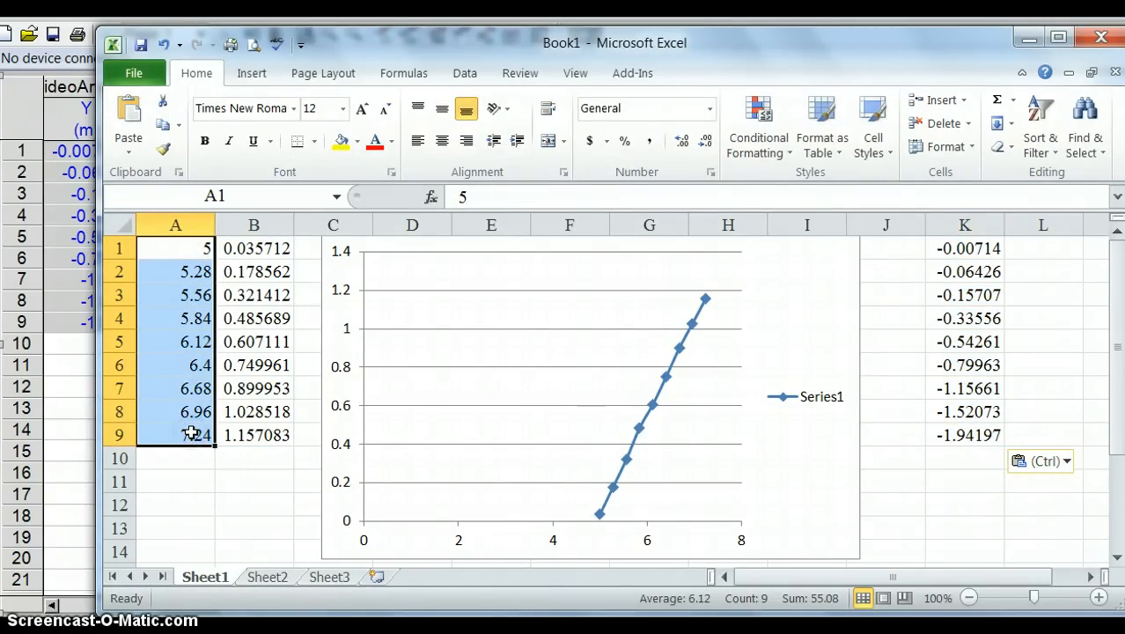
key("ctrl+c")
left_click(887, 248)
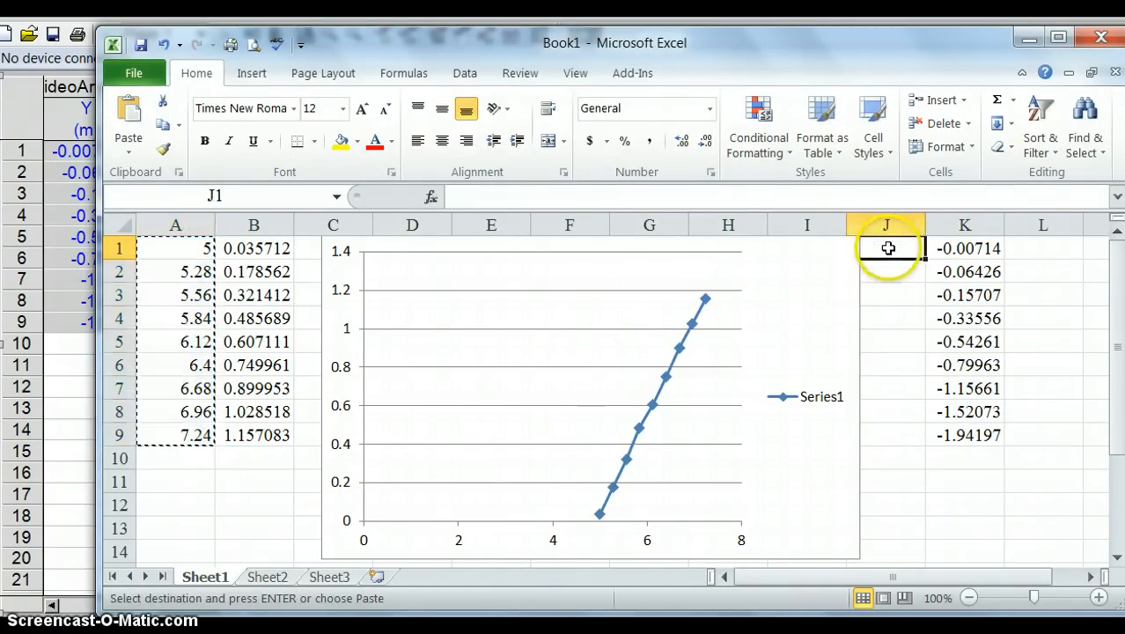
key("ctrl+v")
left_click_drag(890, 249, 955, 433)
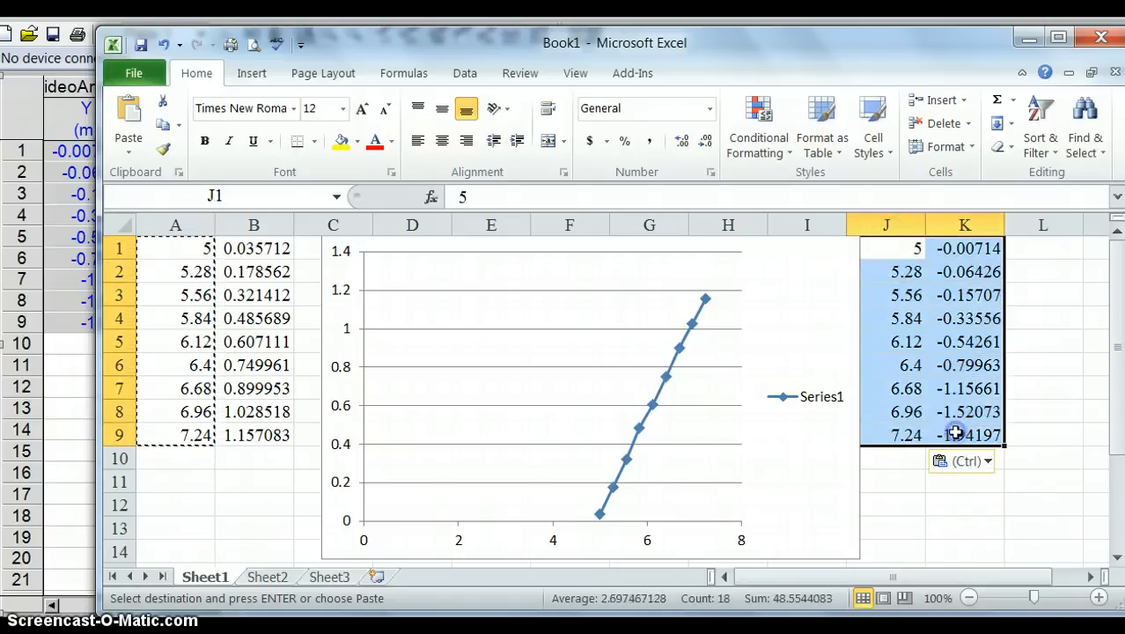